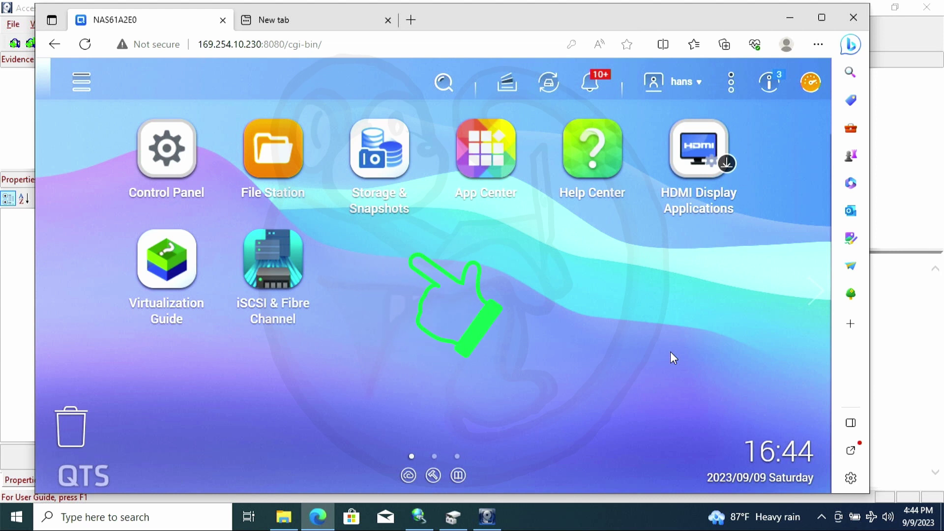
Launch the iSCSI & Fibre Channel app from the QTS desktop
click(284, 280)
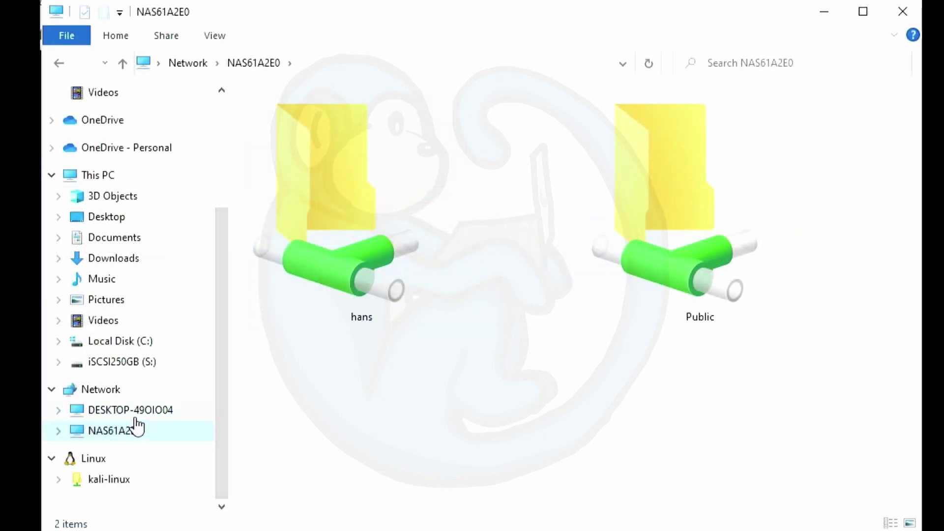
Browse the NAS personal share into nakatomi and then the resumes folder
double_click(326, 232)
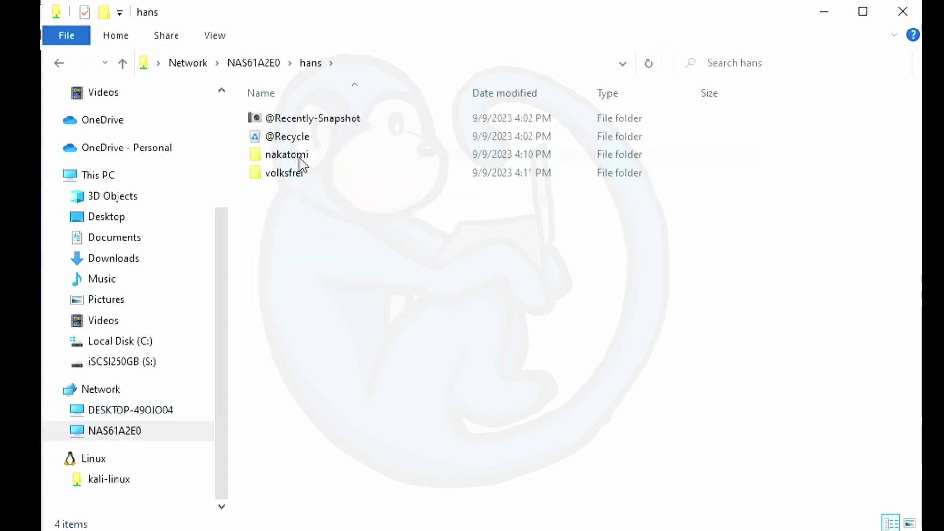
double_click(296, 156)
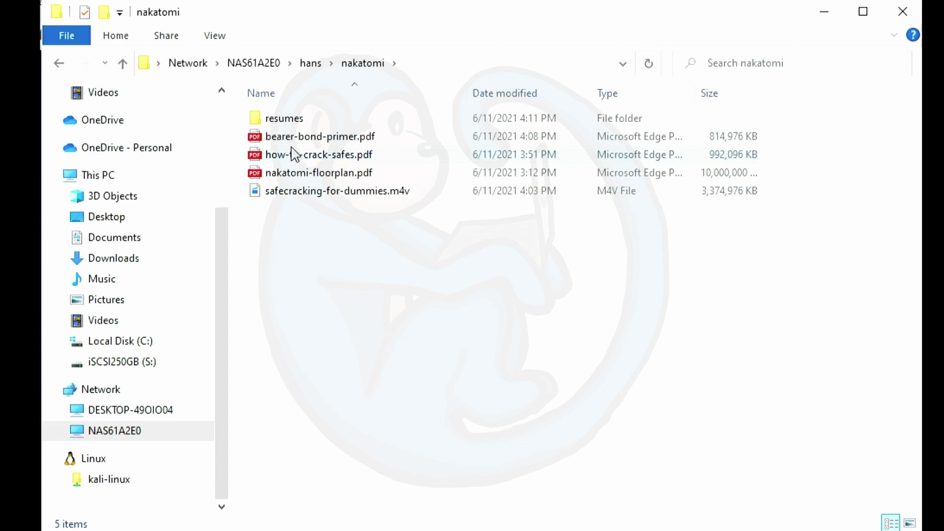
click(287, 117)
double_click(288, 118)
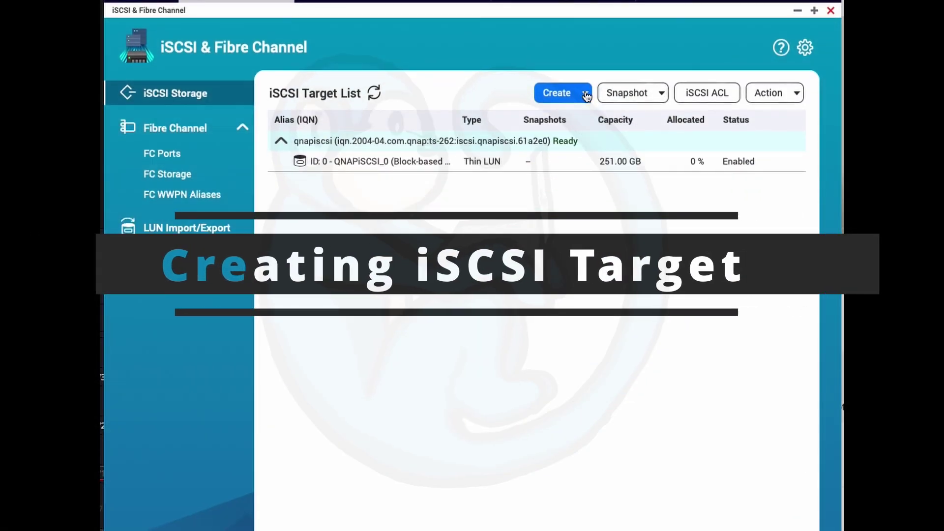
Start a New iSCSI Target from the Create menu
click(586, 94)
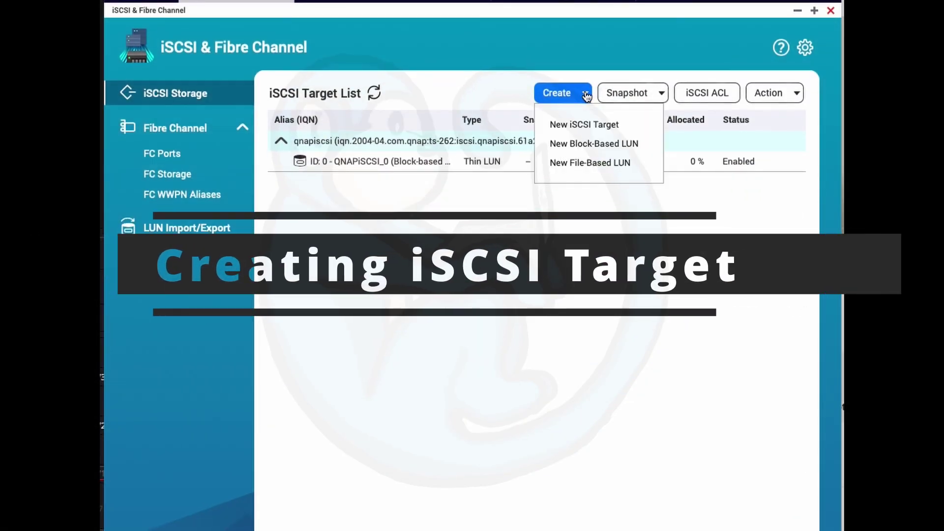
click(634, 127)
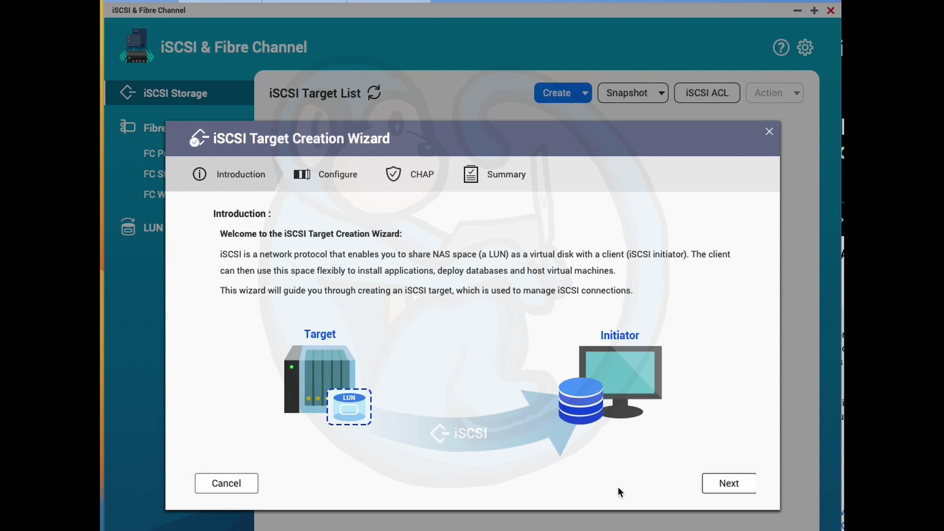
Enter target name QNAP-iSCSI and alias qnap-iscsi, then expand Advanced Settings
click(713, 489)
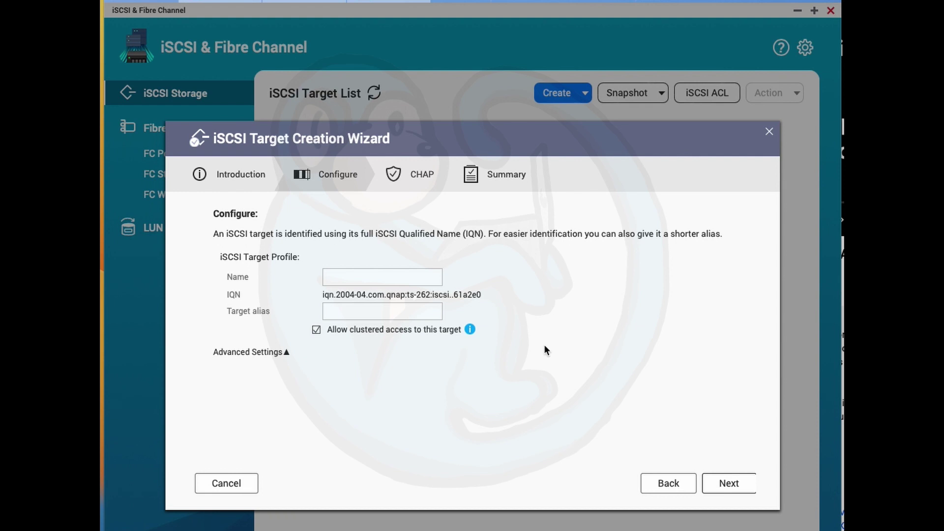
click(408, 276)
text(QNAP-iSCSI)
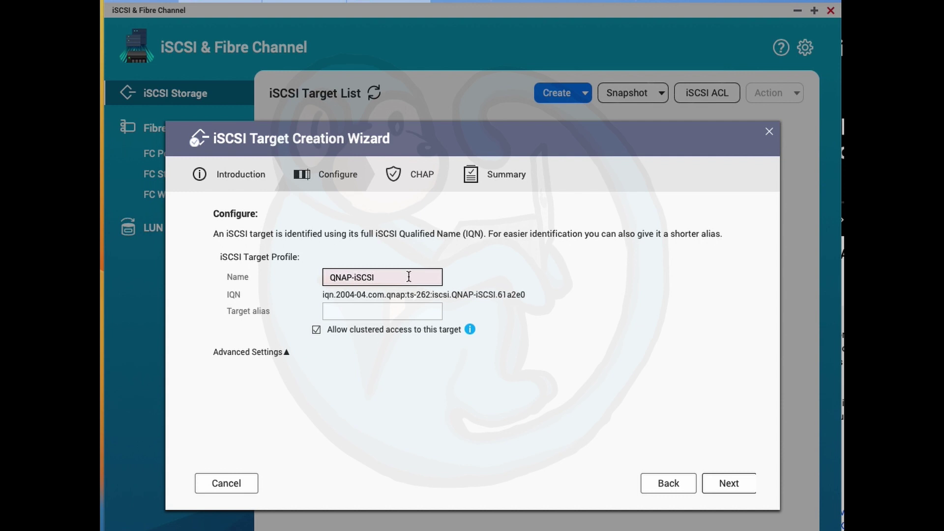
click(395, 314)
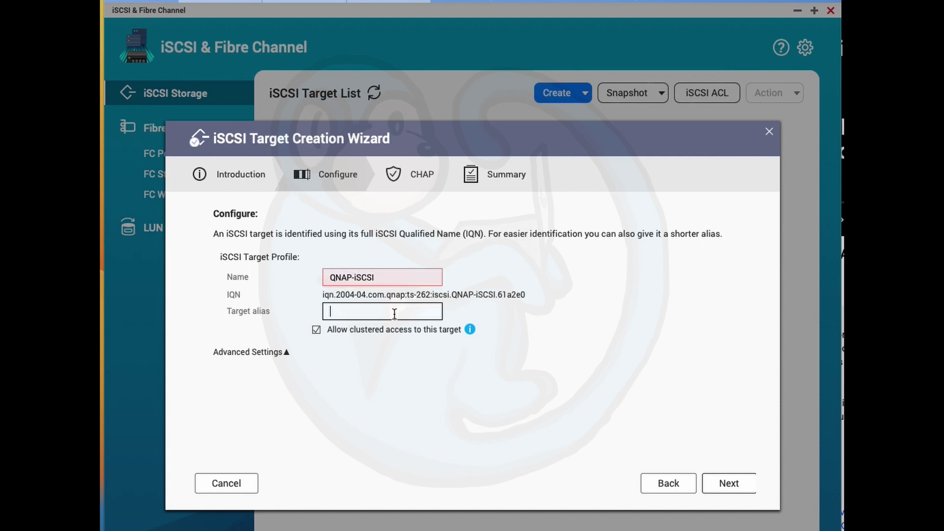
text(qnap)
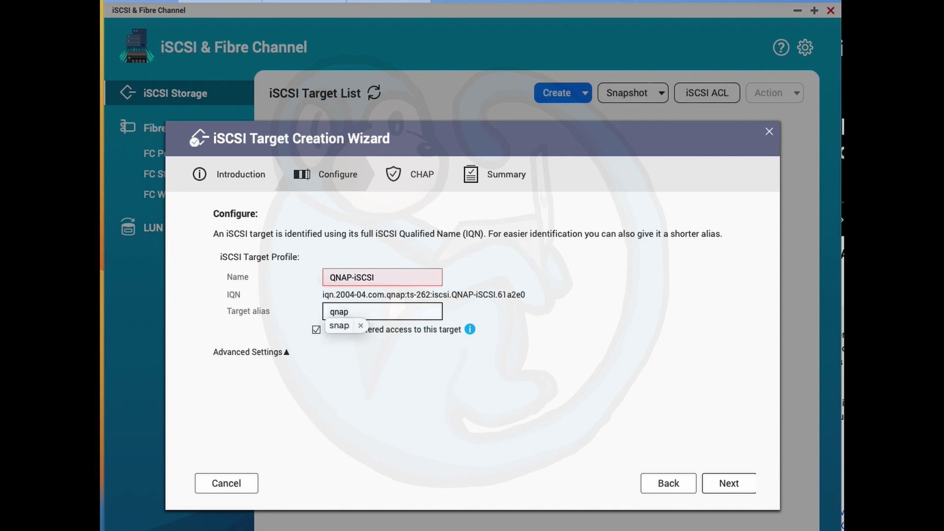
key(Down)
key(Return)
text(-iscsi)
key(Left)
key(Left)
key(Left)
key(Left)
key(Left)
key(Left)
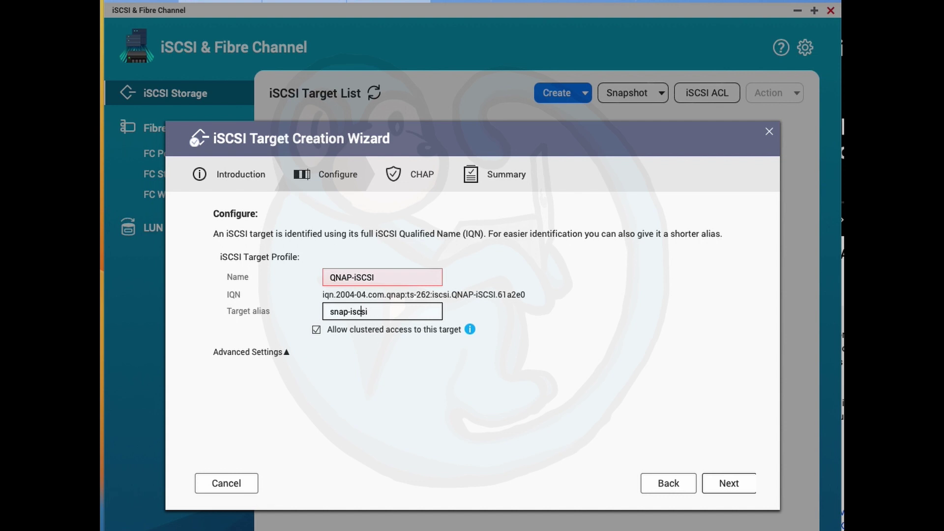
key(Left)
key(Left)
key(Left)
key(BackSpace)
text(q)
click(286, 352)
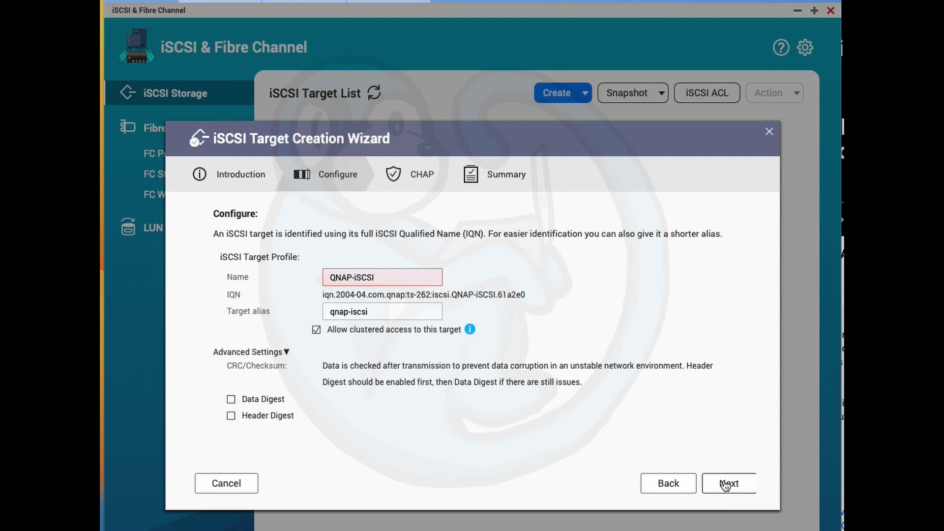
Remove the hyphens to get name QNAPiSCSI and alias qnapiscsi, then advance to CHAP
click(726, 485)
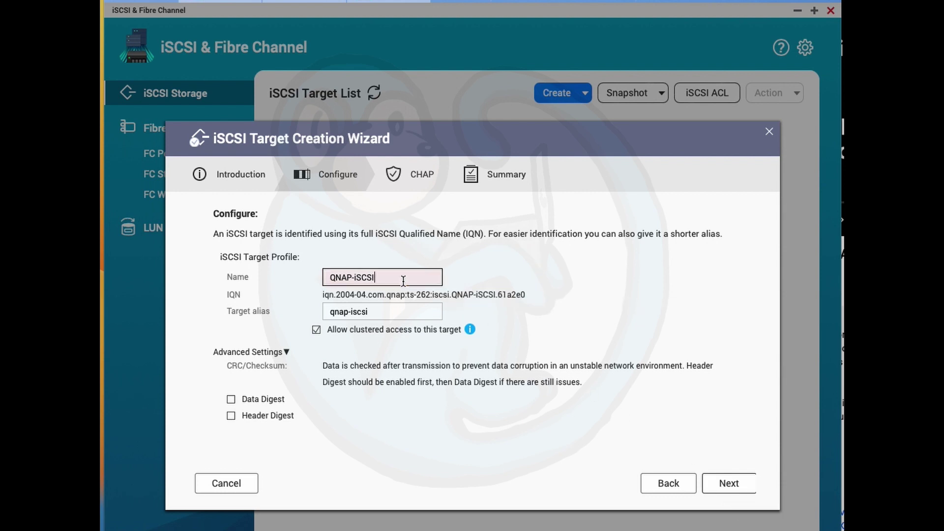
click(368, 278)
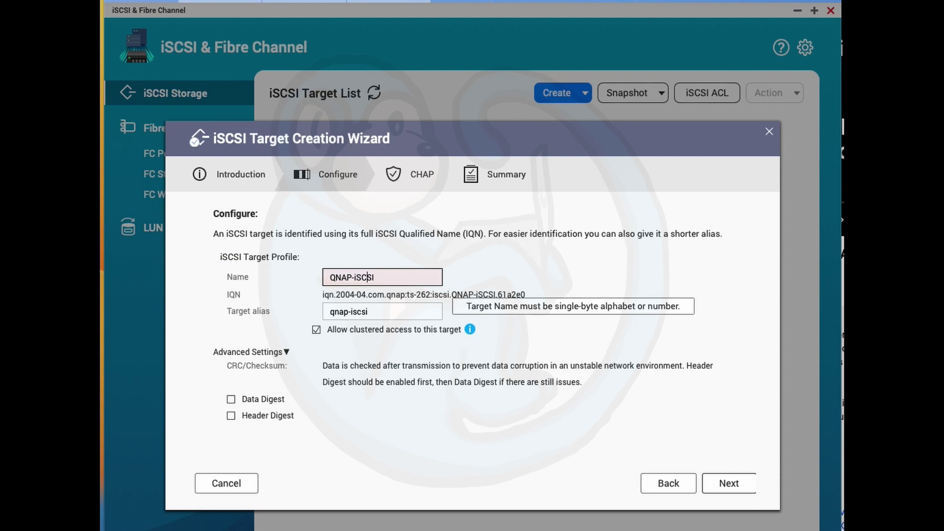
click(357, 278)
key(BackSpace)
key(BackSpace)
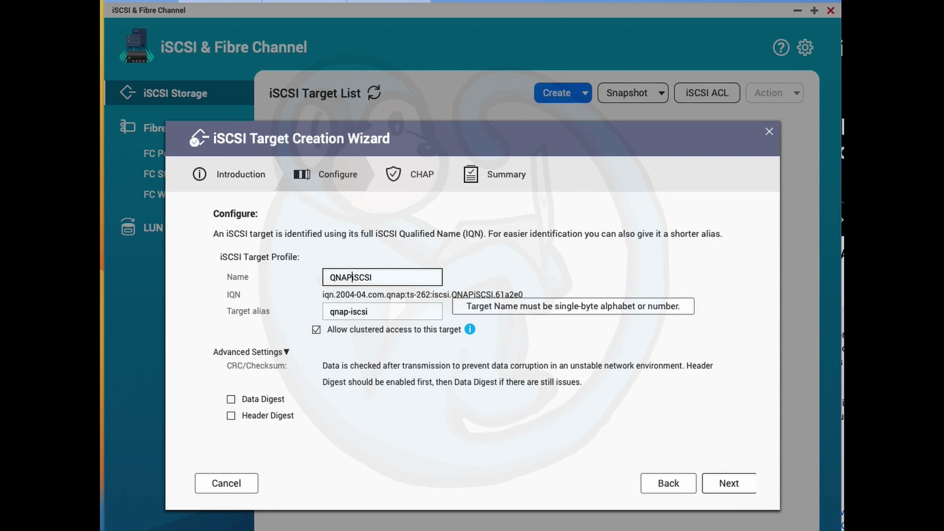
click(728, 483)
click(351, 315)
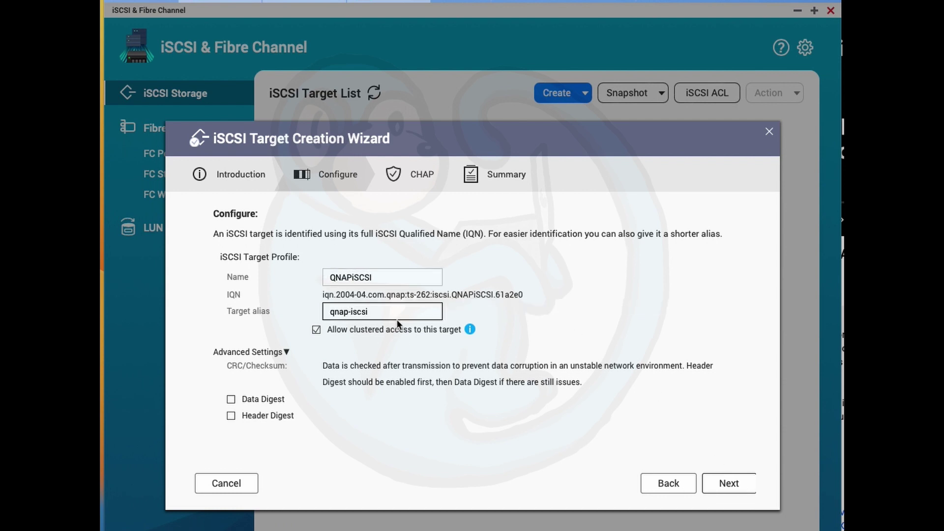
key(BackSpace)
click(727, 486)
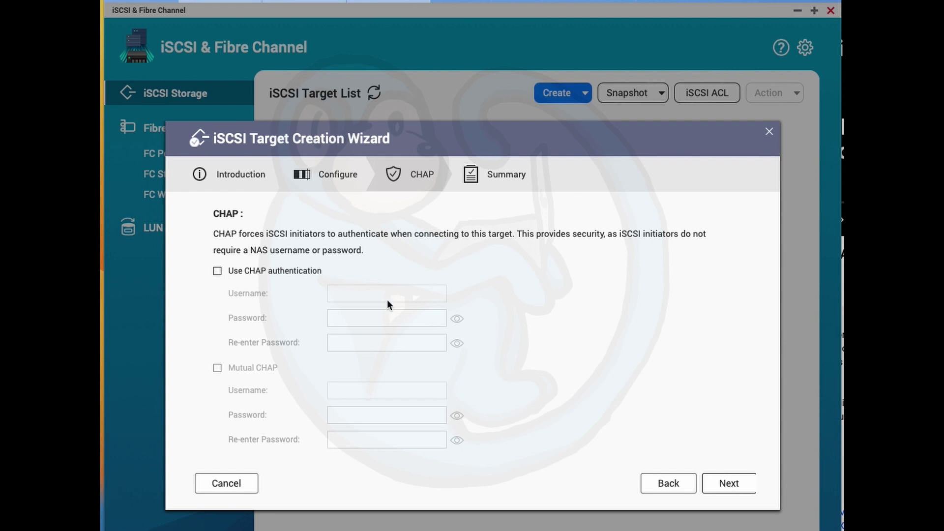
Enable CHAP authentication and enter a username and matching password
click(218, 273)
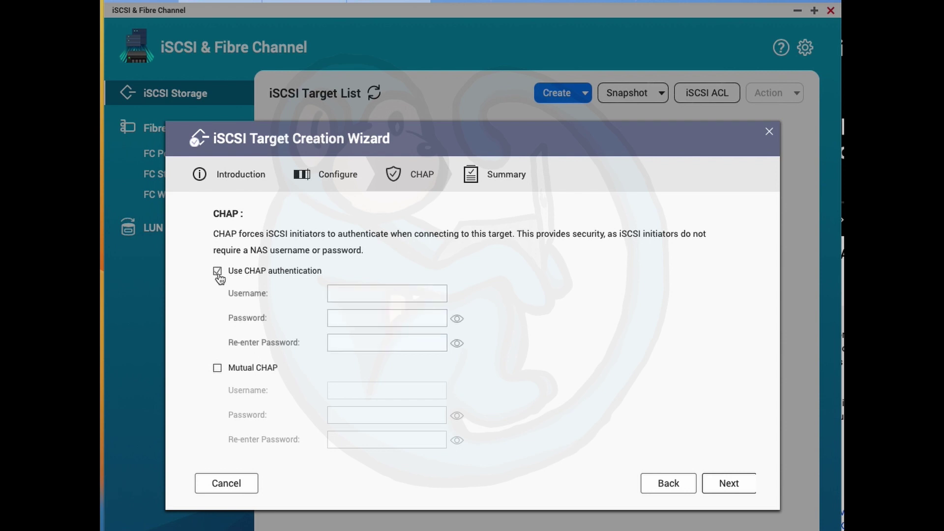
click(339, 297)
text(hans)
key(Tab)
text(***********)
key(Tab)
text(***********)
click(737, 485)
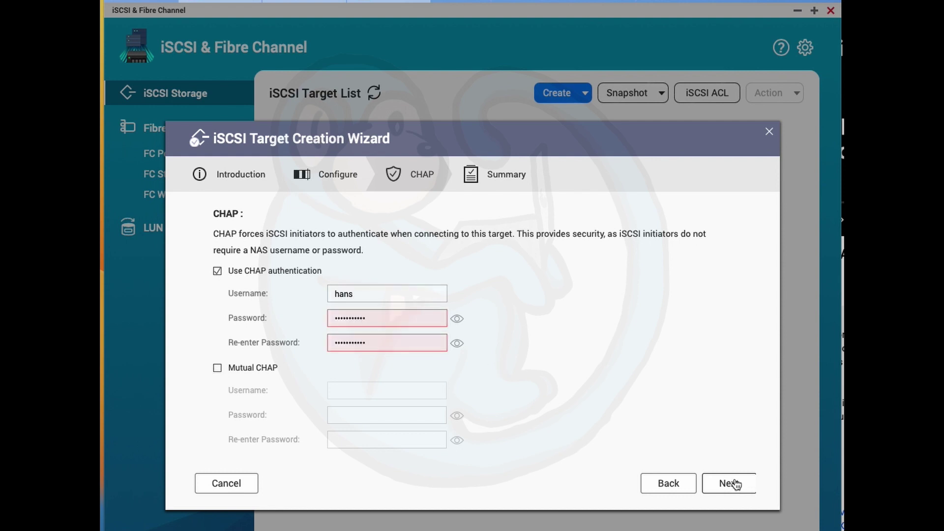
Retype the CHAP password and confirmation, then disable CHAP authentication again
mouse_move(420, 313)
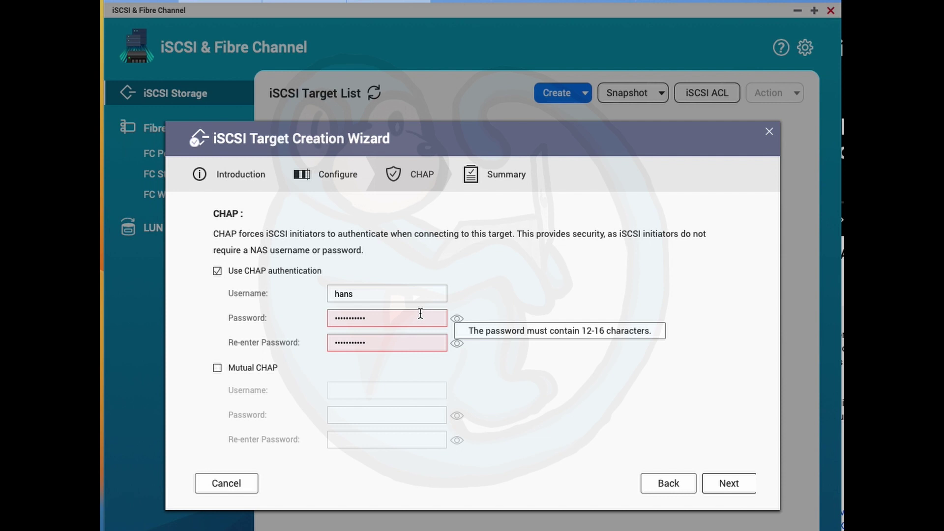
click(421, 313)
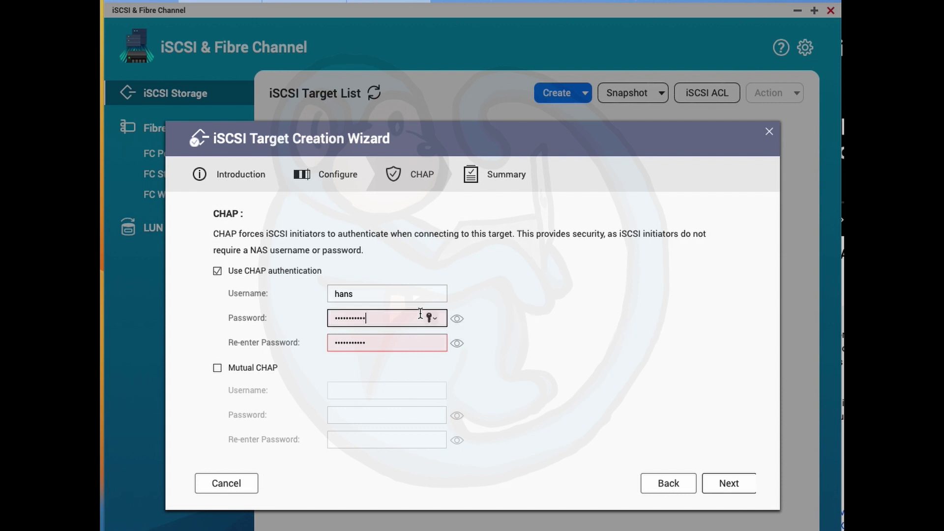
text(*****)
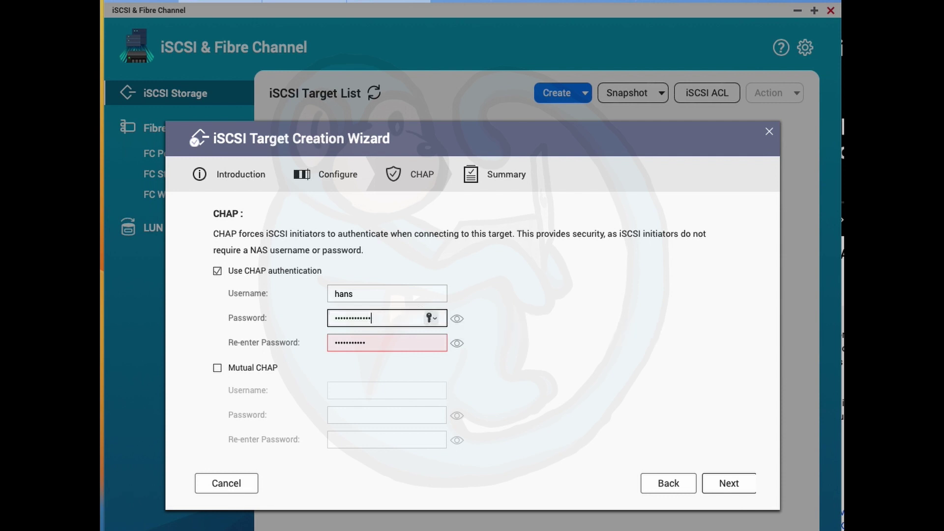
key(Tab)
text(*****)
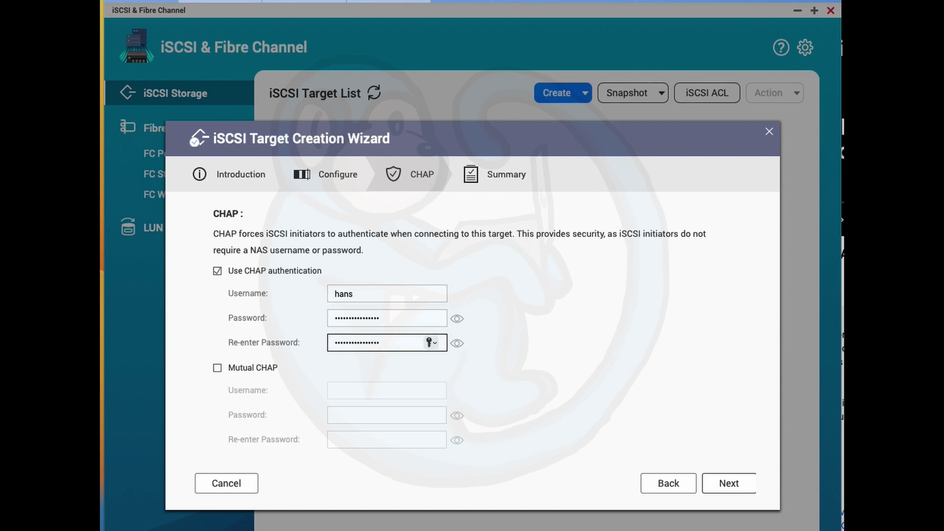
click(276, 271)
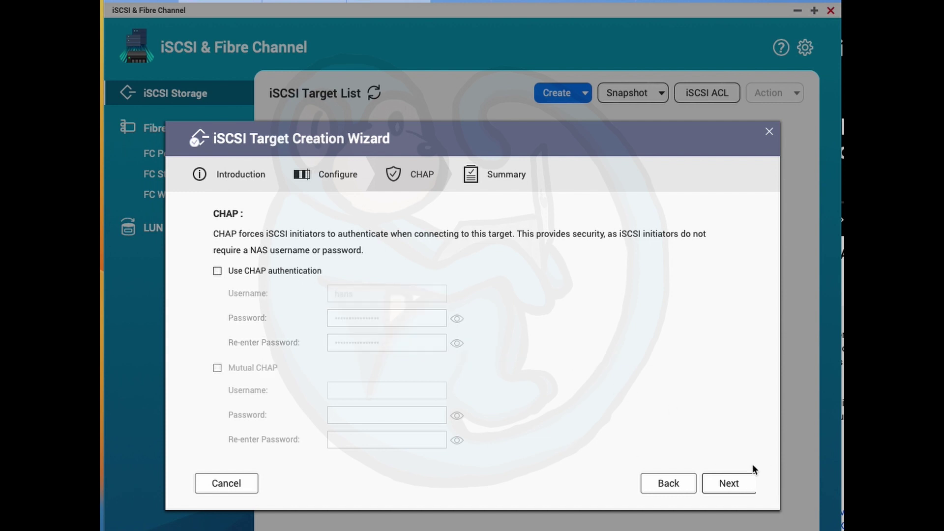
Go to the Summary and apply, keeping LUN creation and mapping enabled
click(728, 485)
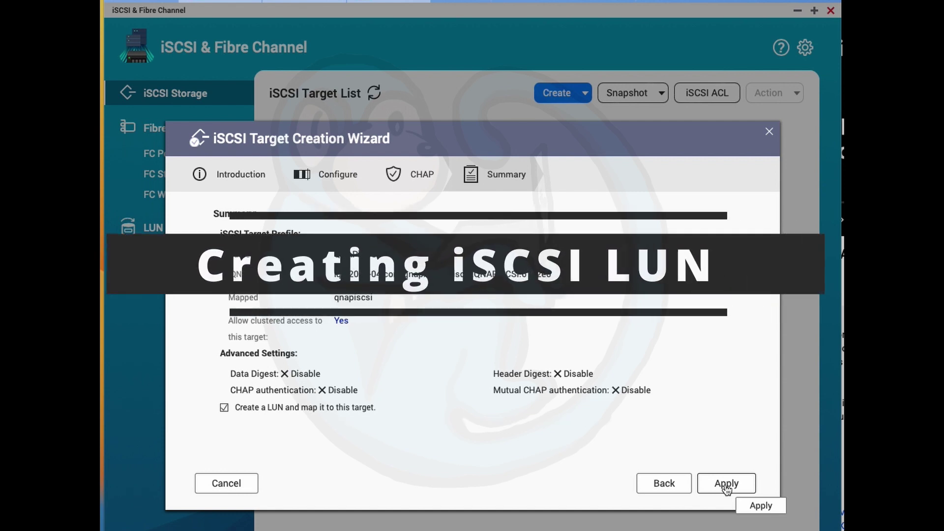
click(726, 484)
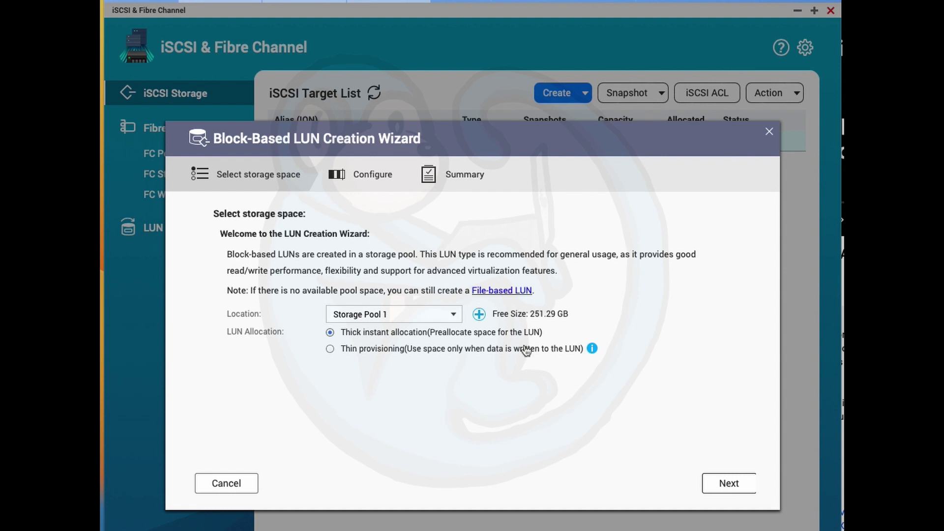
Keep Storage Pool 1 as the new LUN's location
click(453, 319)
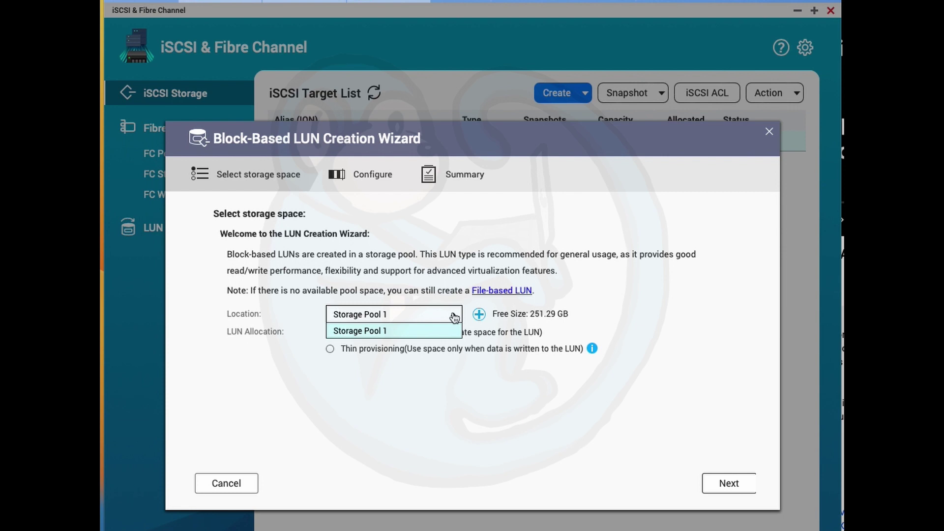
click(454, 318)
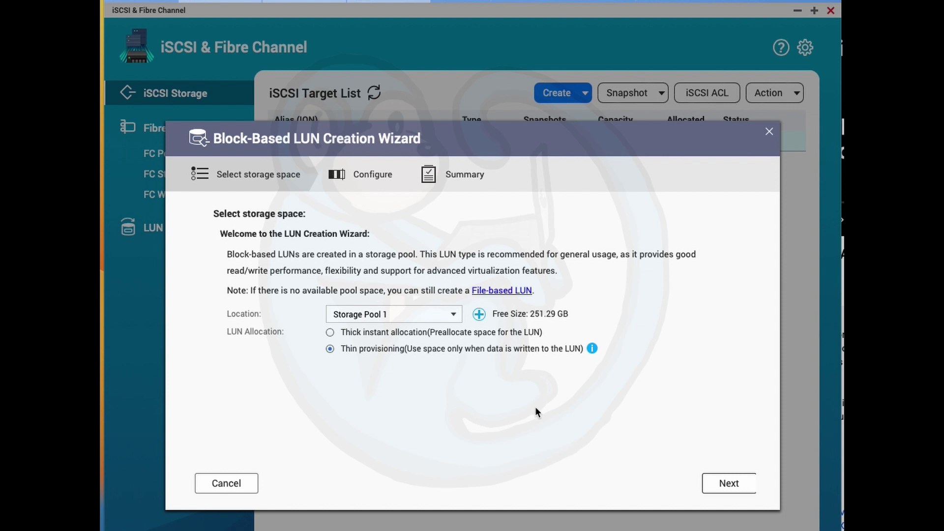
Give LUN QNAPiSCSI_0 the maximum 251 GB capacity, review advanced settings, and continue
click(725, 485)
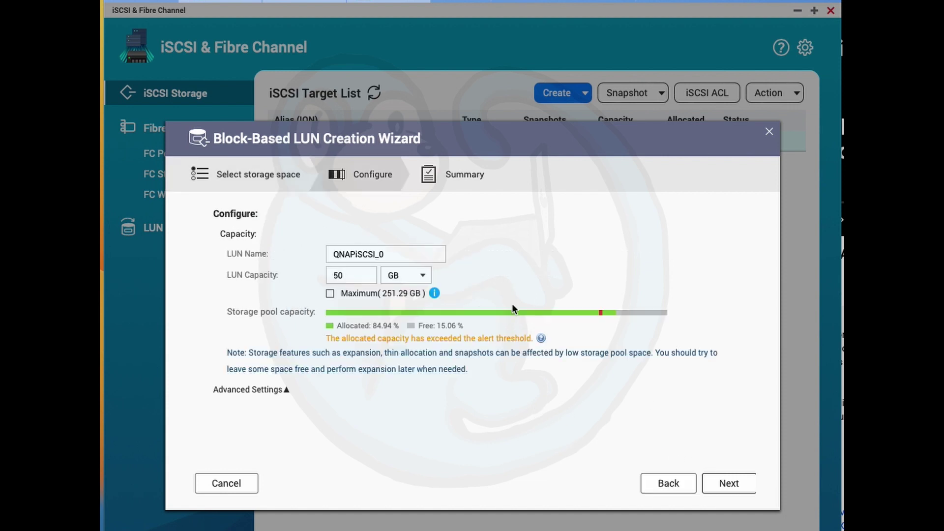
click(330, 294)
click(284, 390)
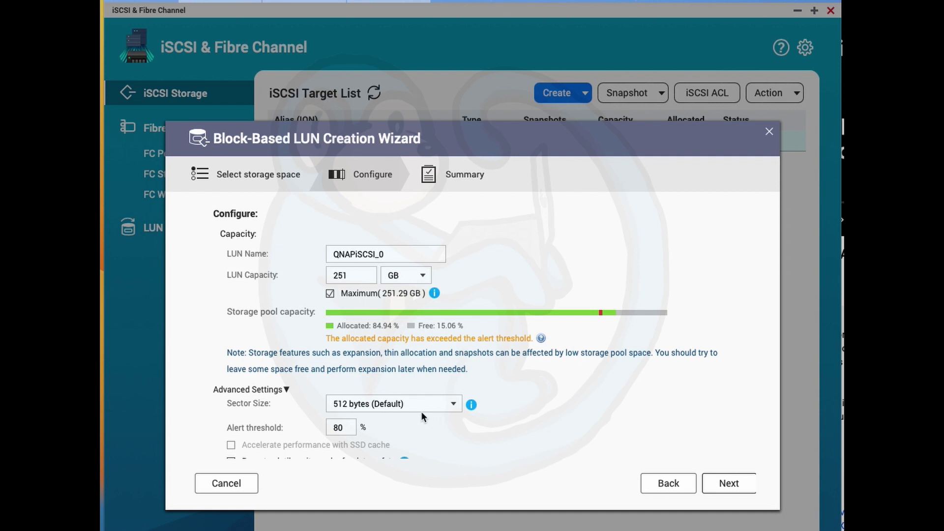
scroll(421, 411, down, 2)
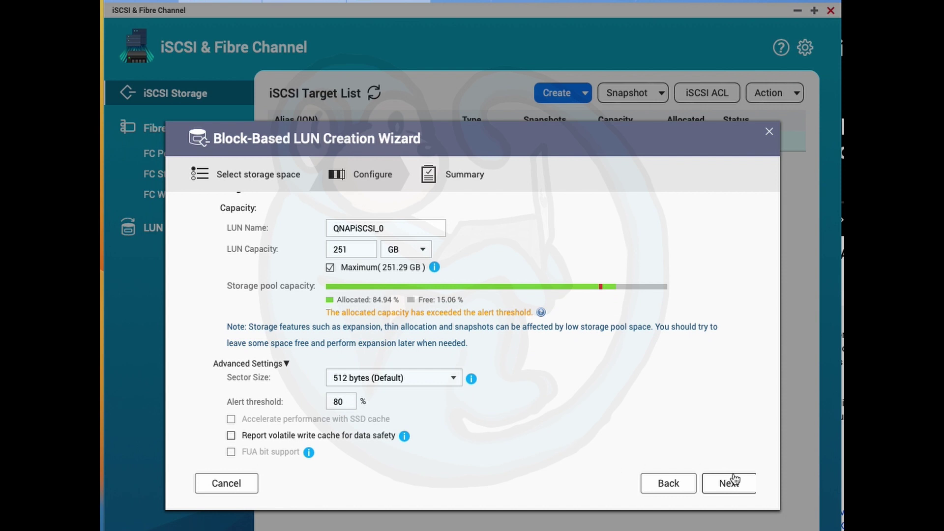
click(734, 481)
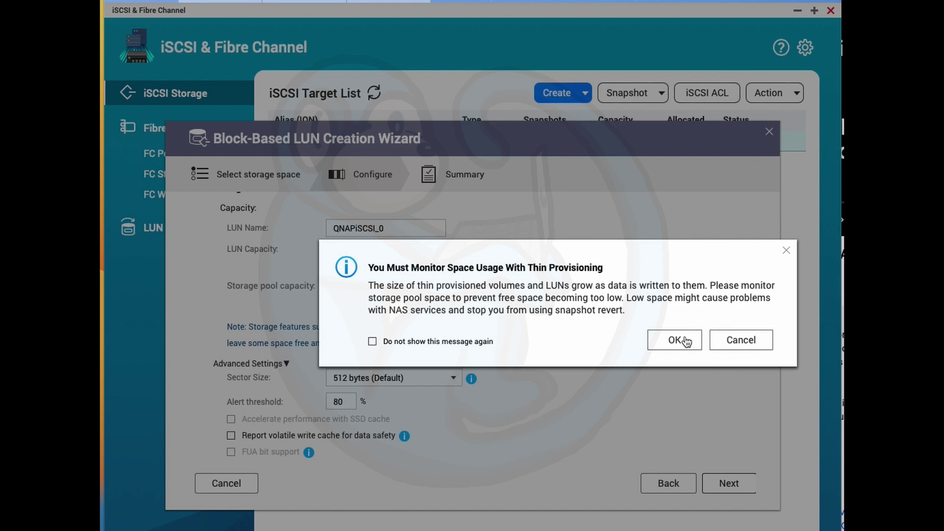
Acknowledge the thin-provisioning warning and finish creating LUN QNAPiSCSI_0
click(686, 341)
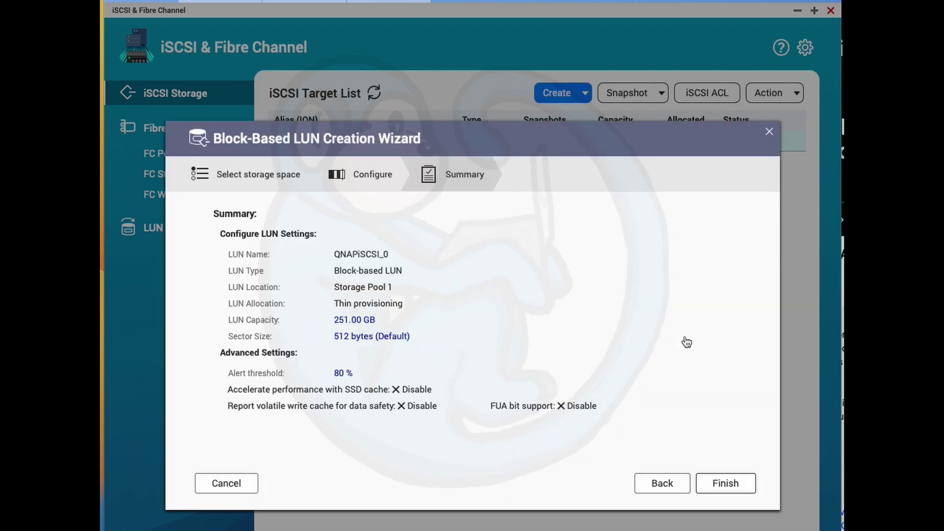
click(716, 485)
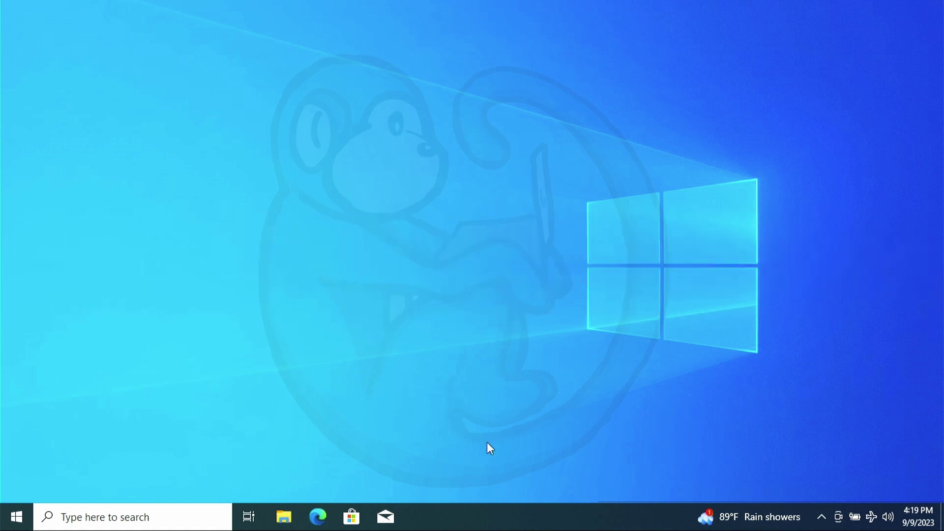
Search for iscsi and run iSCSI Initiator as administrator
click(210, 516)
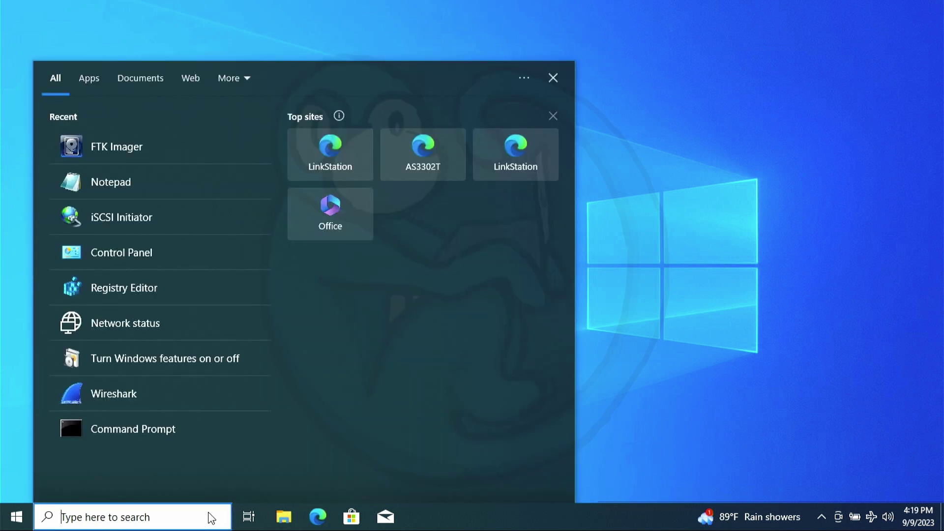
text(iscsi)
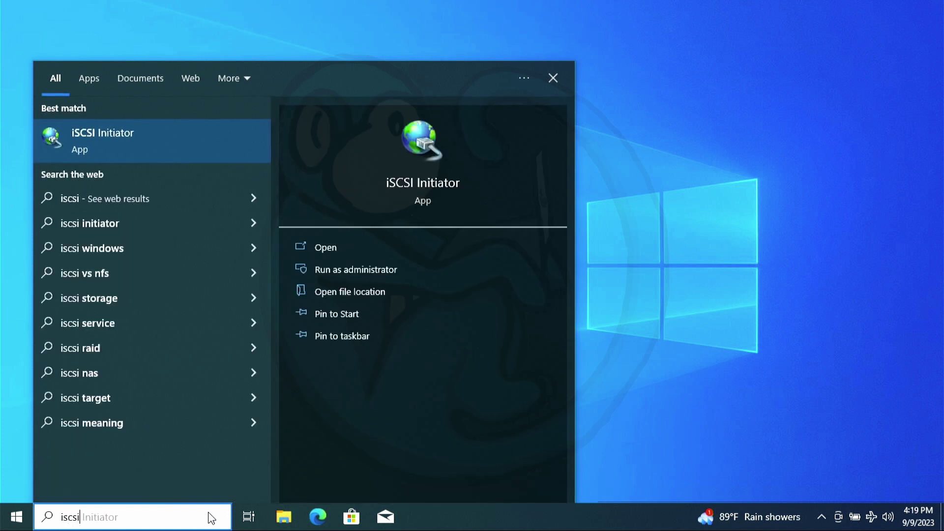
click(382, 271)
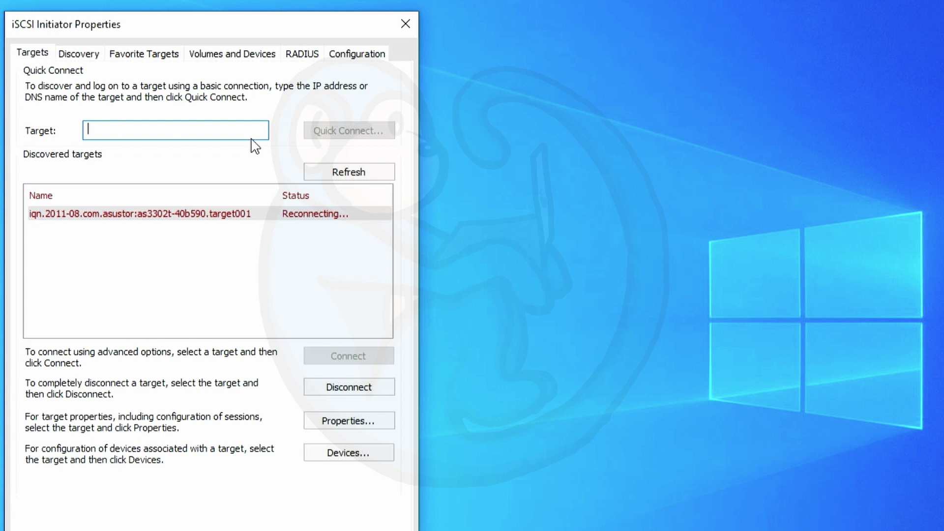
Quick-connect to the QNAP target at 169.254.10.230 and close the Login Succeeded results
text(169.)
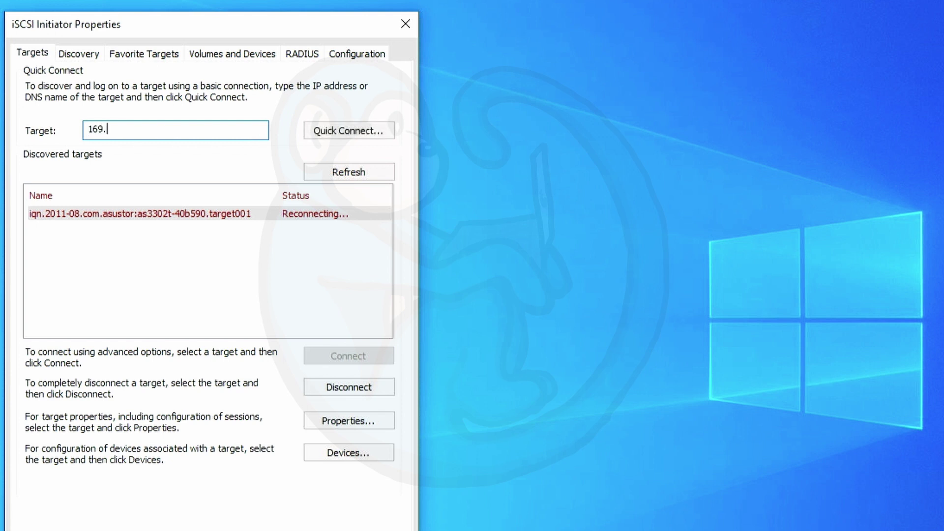
text(254.10.230)
click(382, 131)
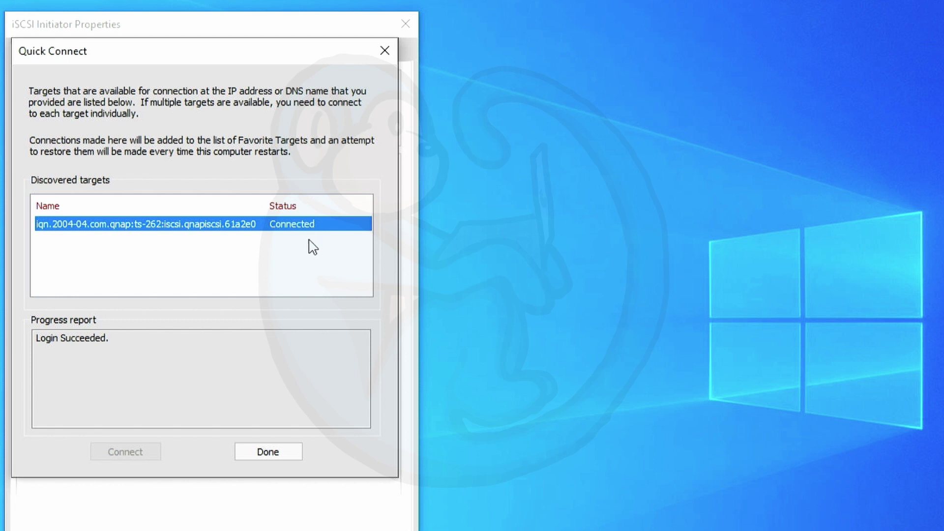
click(285, 450)
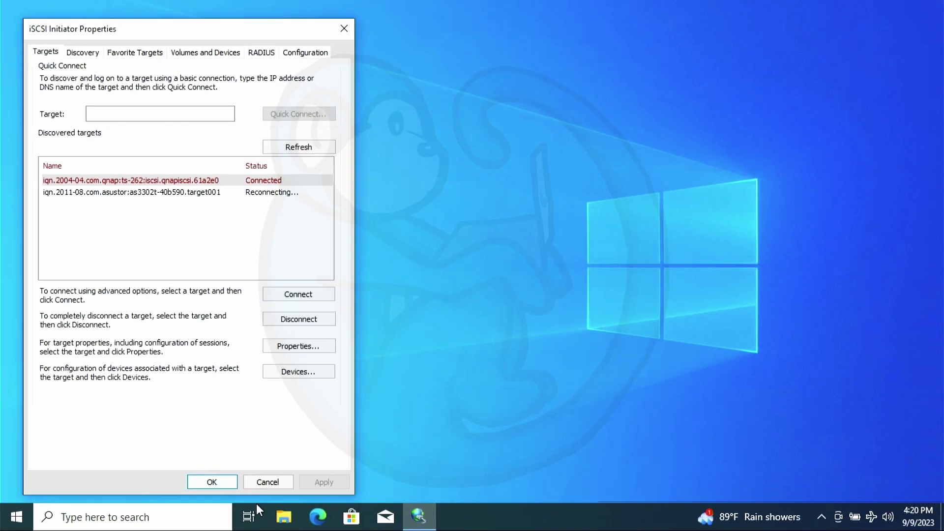
Open Disk Management and initialize the new 251 GB Disk 1 with an MBR partition style
click(284, 517)
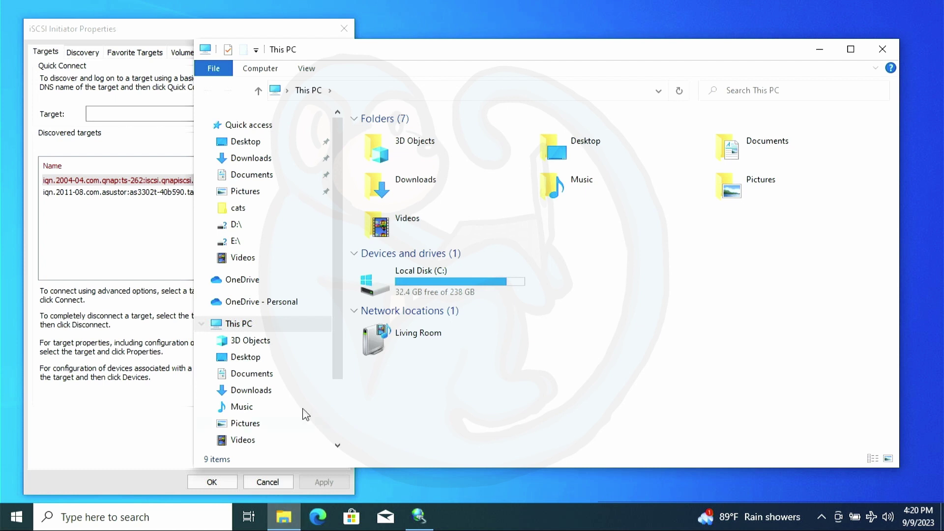
drag(335, 354, 333, 419)
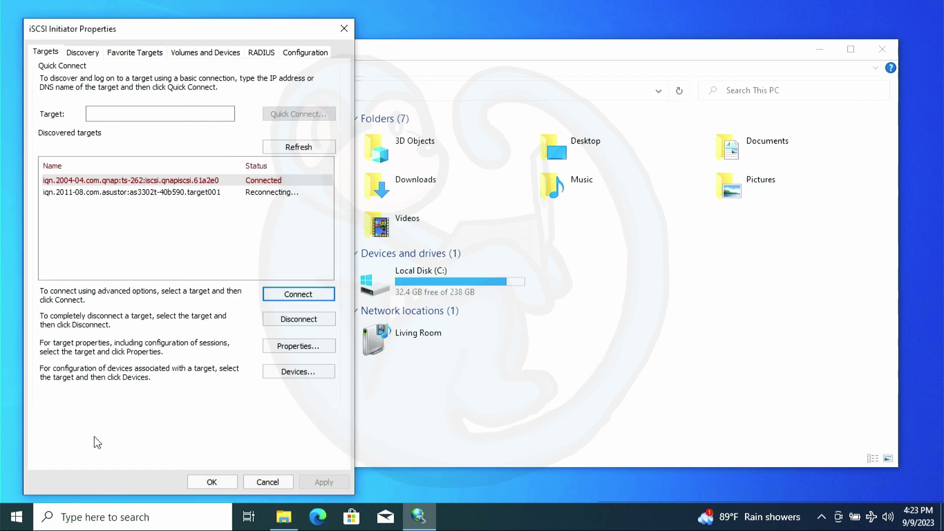
right_click(15, 519)
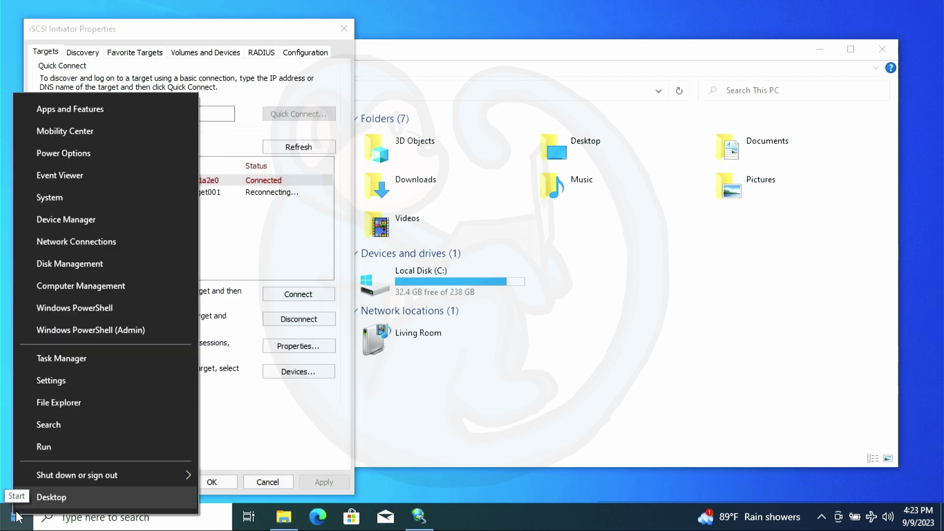
click(93, 265)
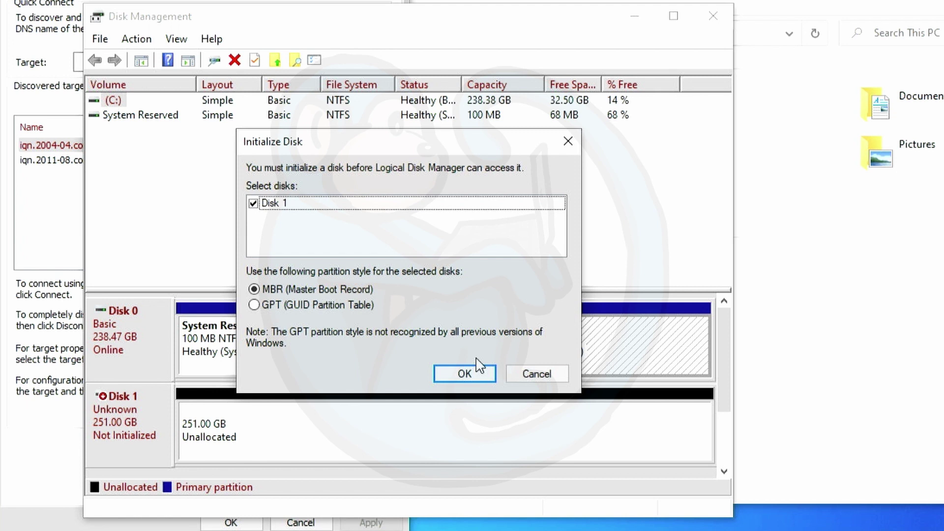
click(476, 370)
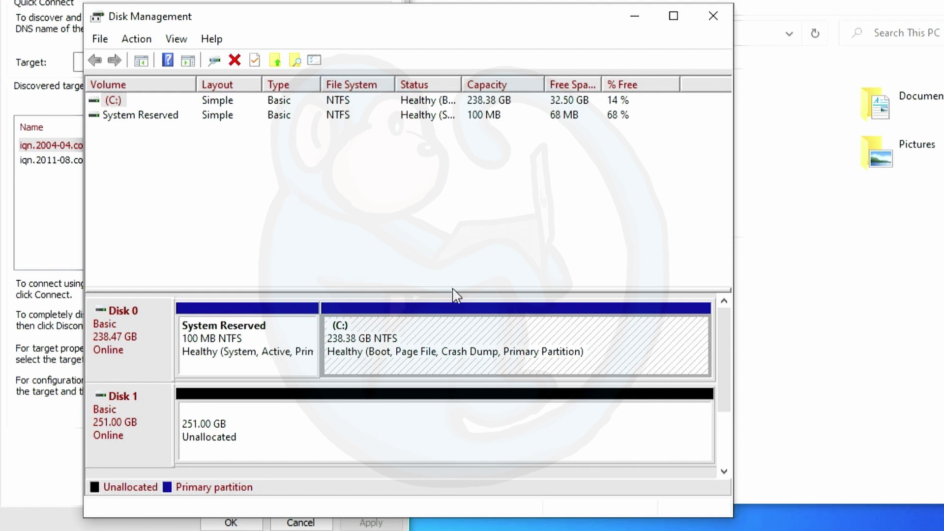
Start a new simple volume on Disk 1's unallocated space at full size with drive letter S
drag(453, 289, 447, 155)
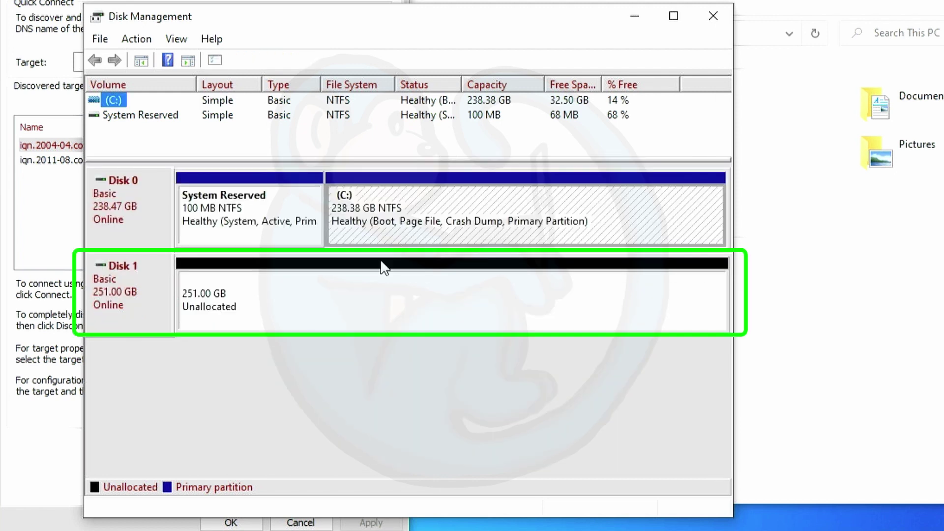
right_click(361, 316)
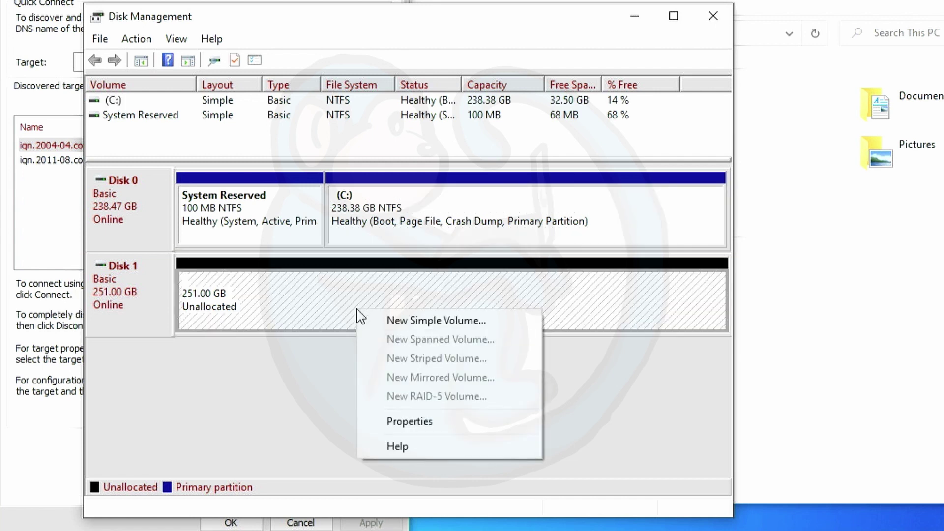
click(392, 322)
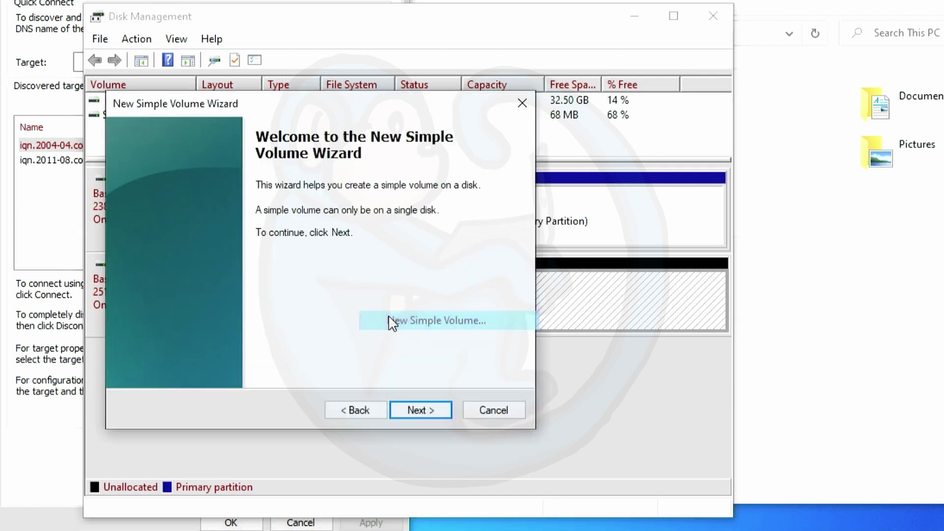
click(437, 412)
click(436, 409)
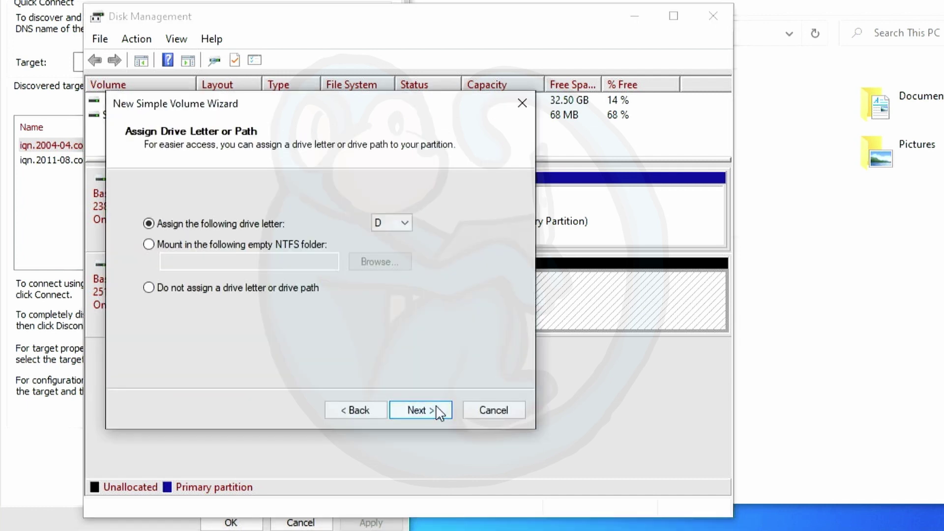
click(401, 222)
click(400, 431)
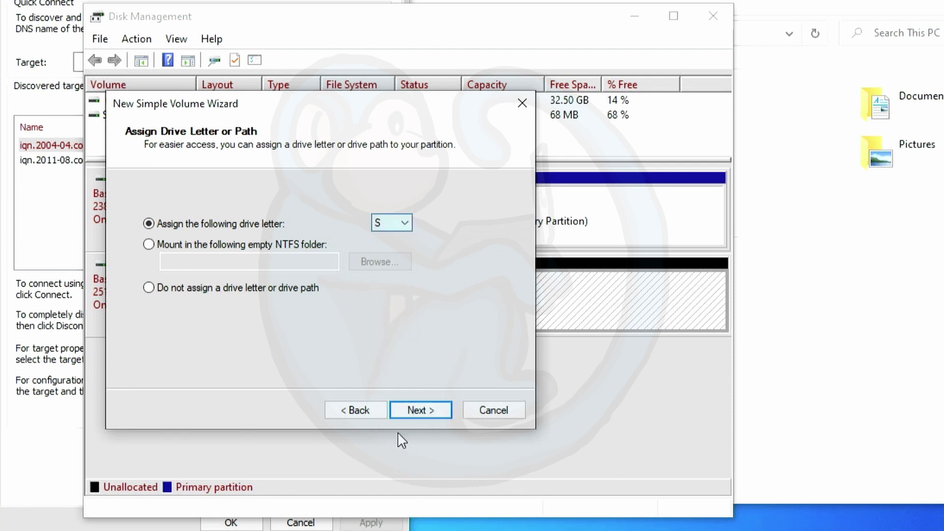
click(421, 412)
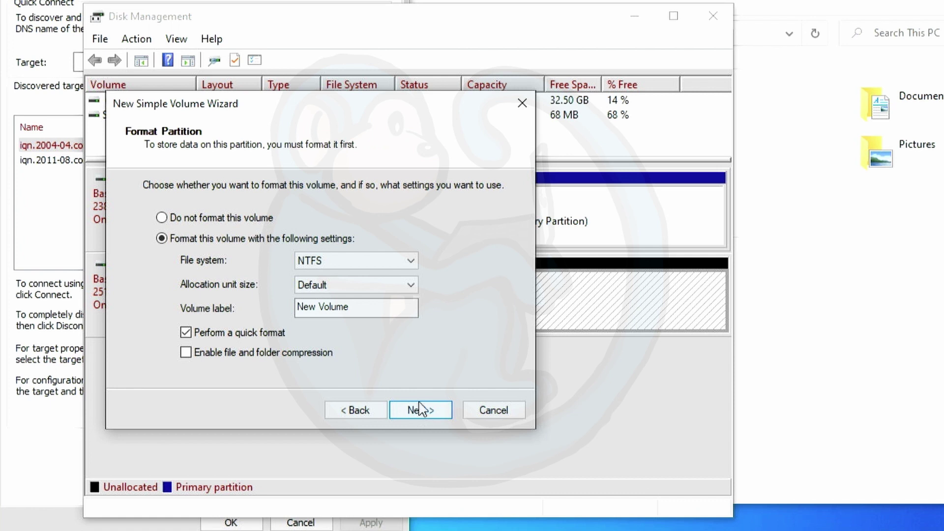
Format the volume as exFAT with the label iSCSI250GB and create it
click(382, 263)
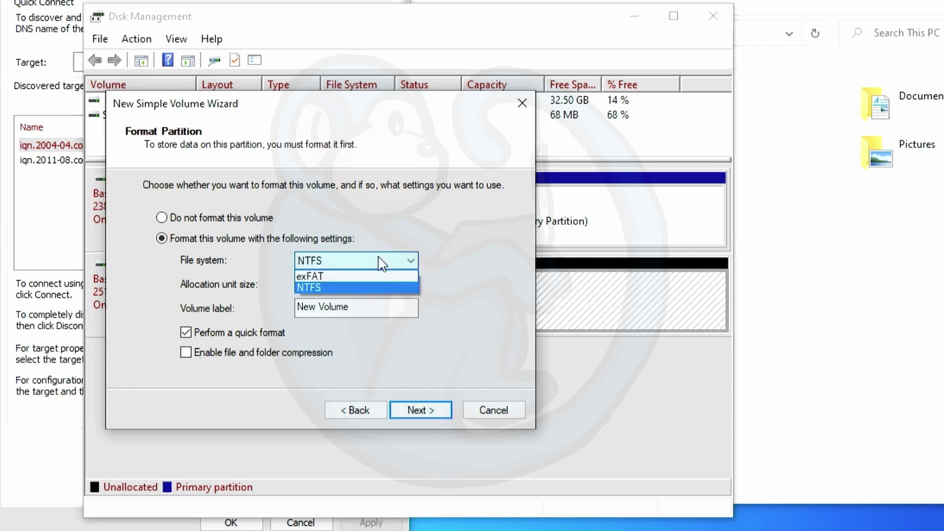
click(352, 268)
drag(357, 309, 290, 314)
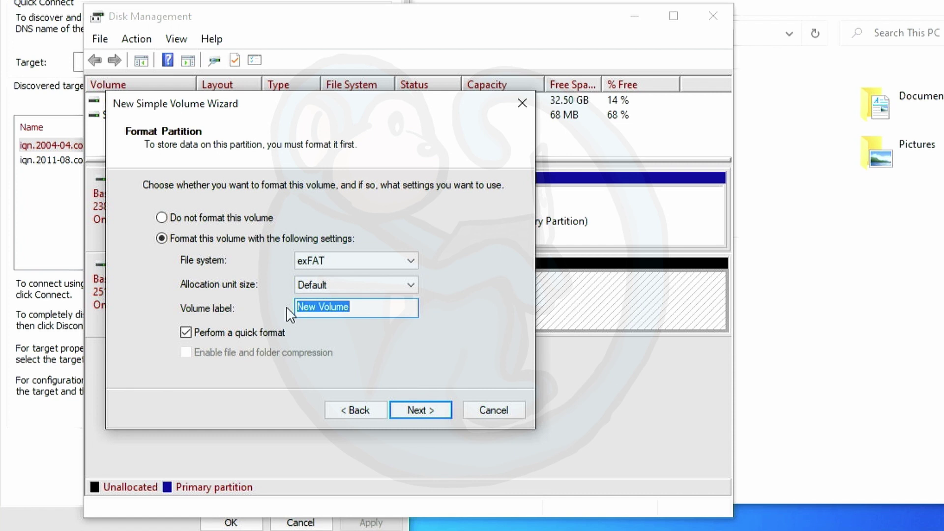
text(SCSI)
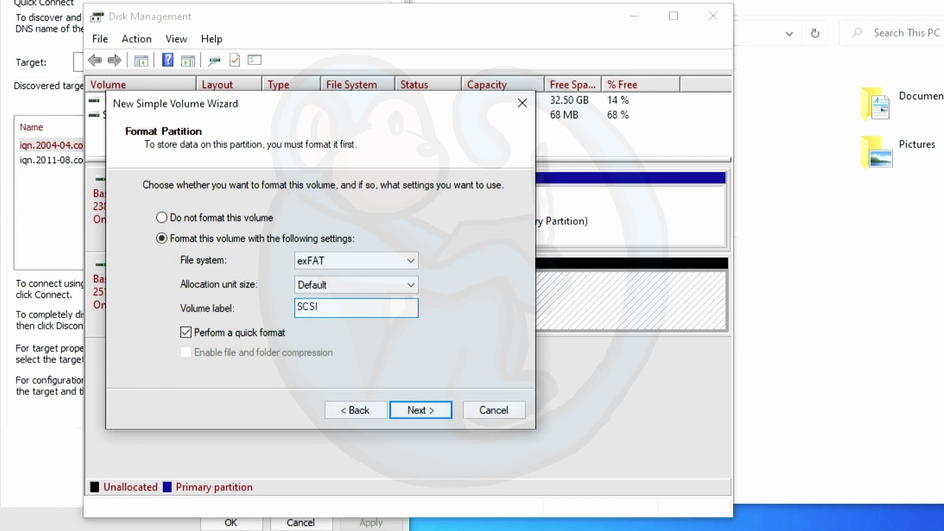
text(250GB)
key(Home)
text(i)
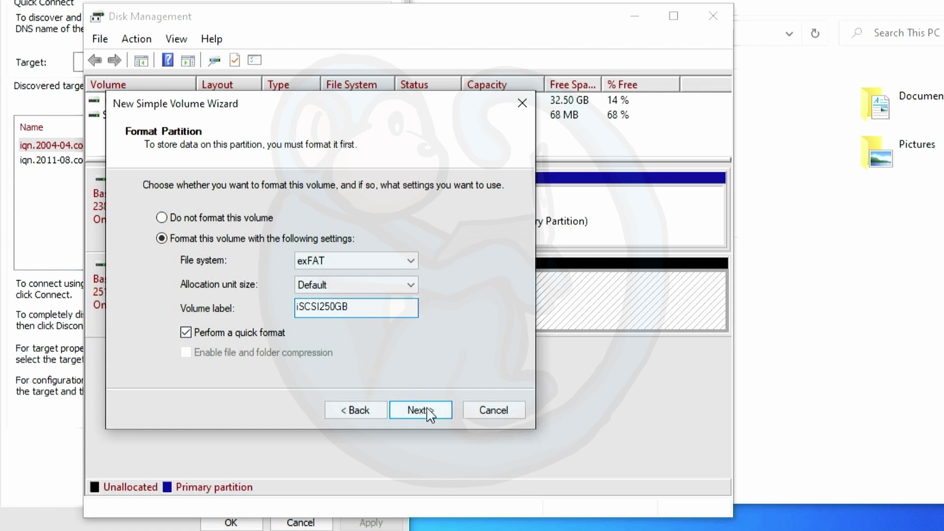
click(428, 409)
click(423, 410)
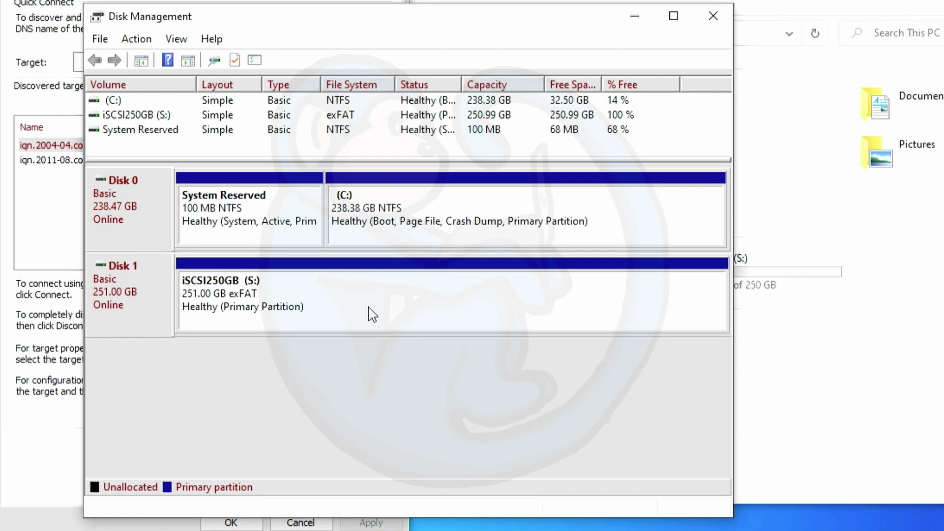
Open the iSCSI250GB (S:) drive in File Explorer
click(793, 381)
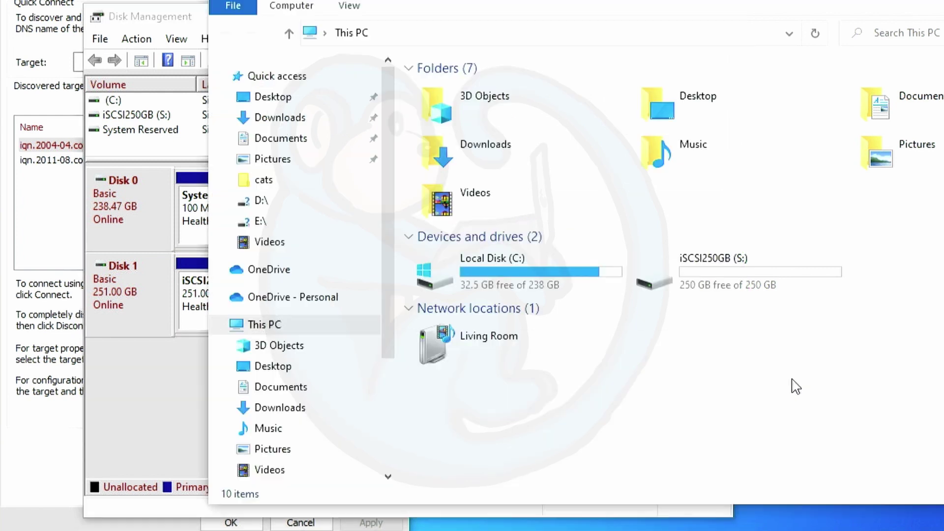
double_click(722, 278)
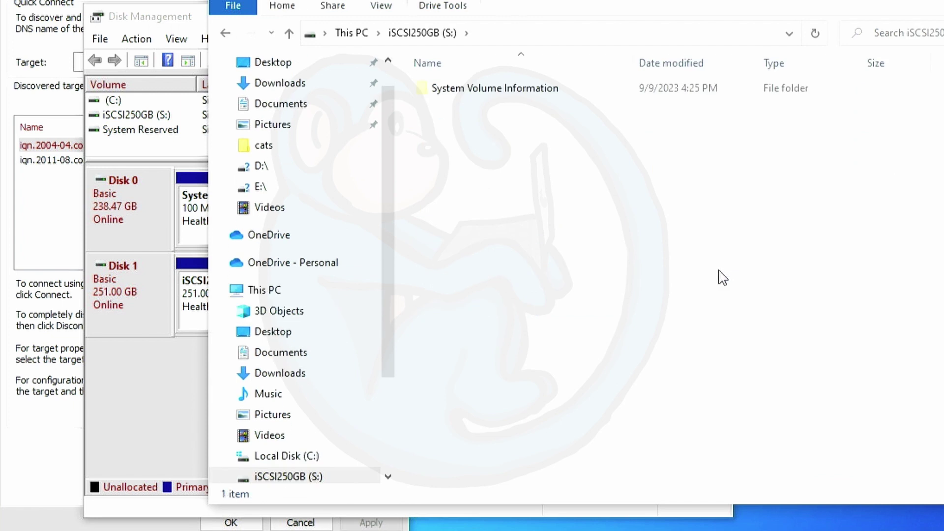
right_click(570, 230)
click(552, 229)
Copy all the video files from the Videos folder onto iSCSI250GB (S:)
drag(291, 213, 270, 211)
click(270, 211)
drag(614, 339, 433, 110)
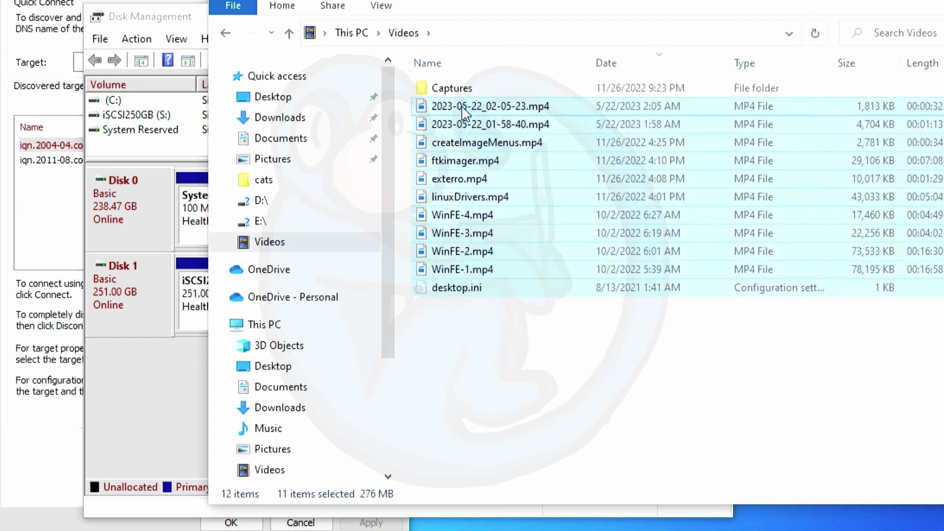
scroll(380, 189, down, 3)
drag(460, 197, 314, 339)
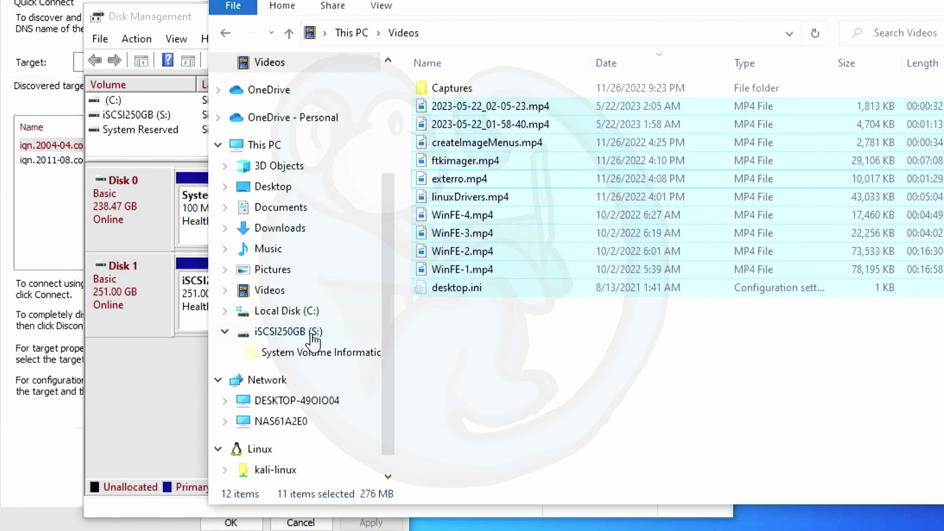
Check the iSCSI250GB (S:) drive's properties, then return to its listing of copied MP4 videos
click(312, 334)
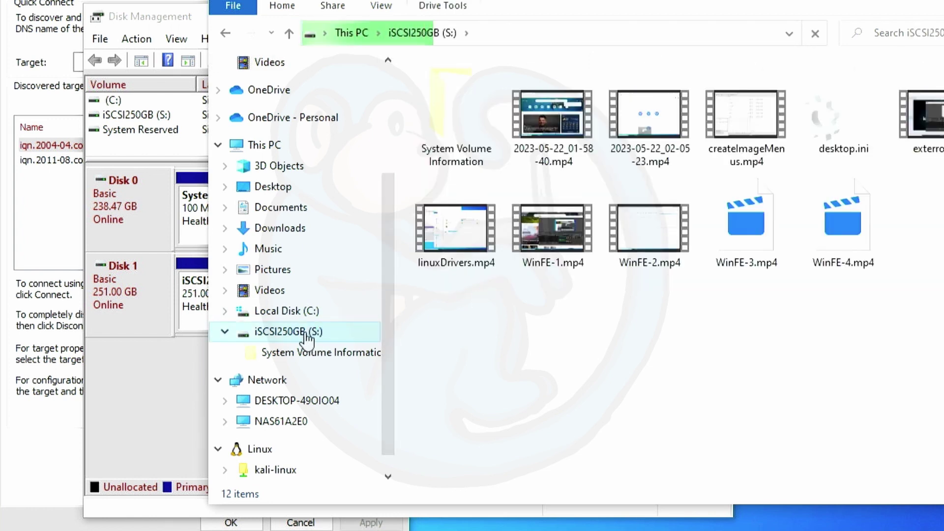
right_click(307, 334)
click(359, 319)
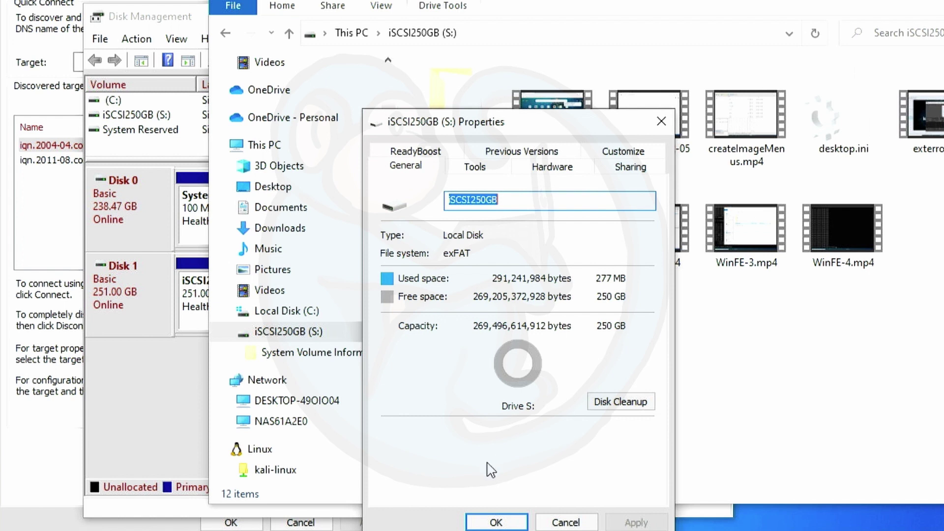
click(497, 522)
click(772, 349)
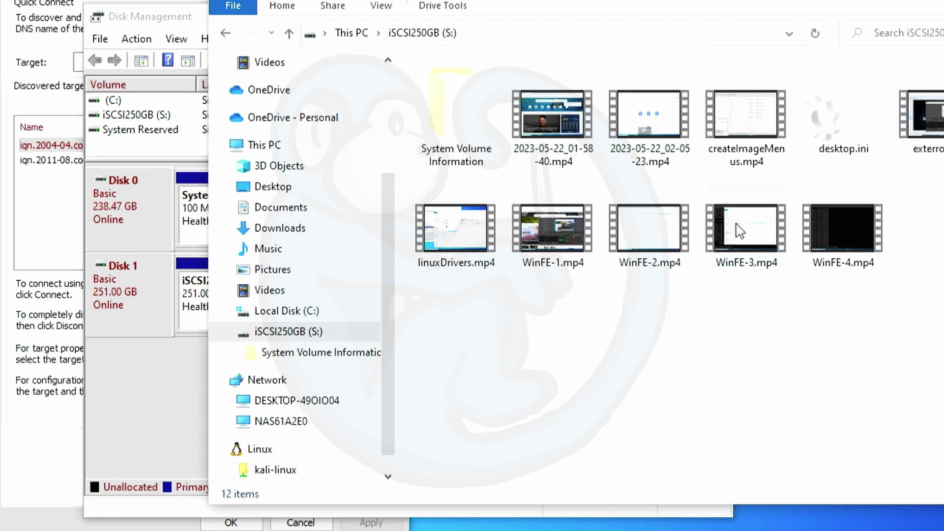
Take Disk 1 offline in Disk Management
click(133, 319)
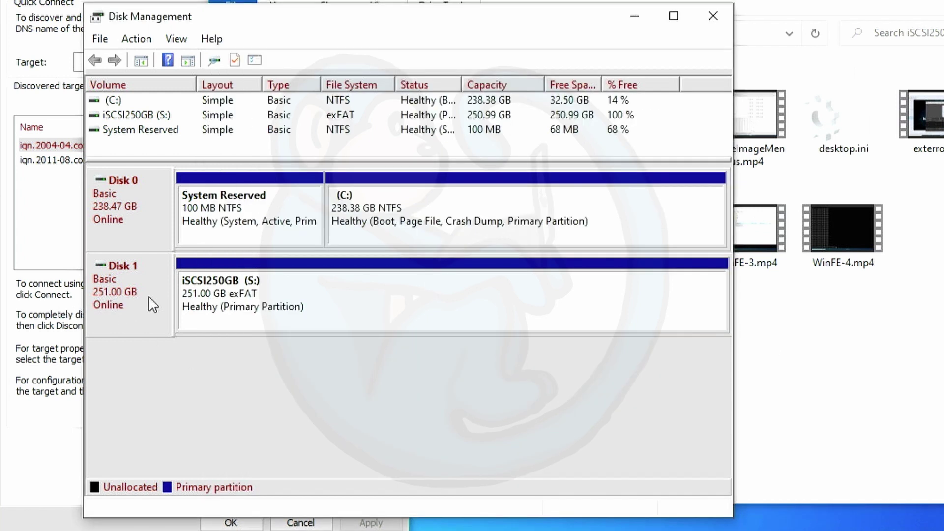
right_click(140, 301)
click(190, 437)
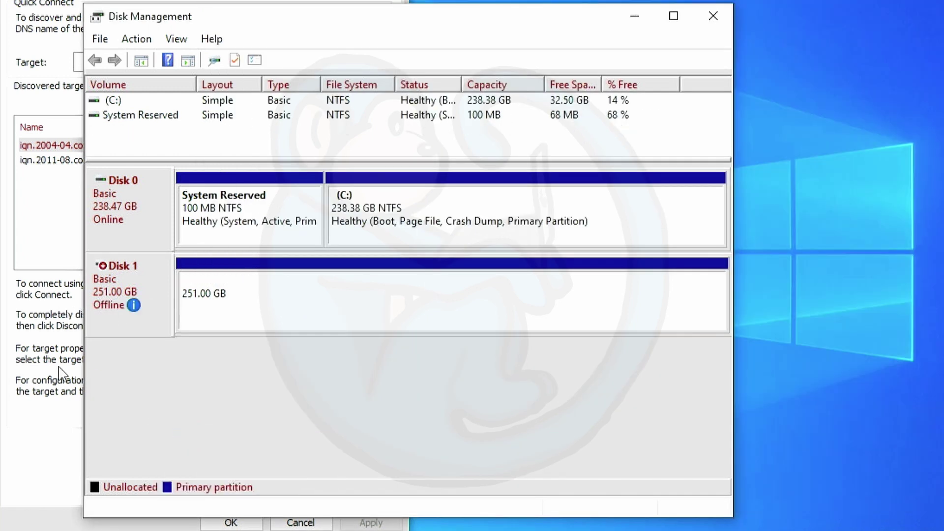
Disconnect the QNAP target from all sessions in iSCSI Initiator
click(41, 357)
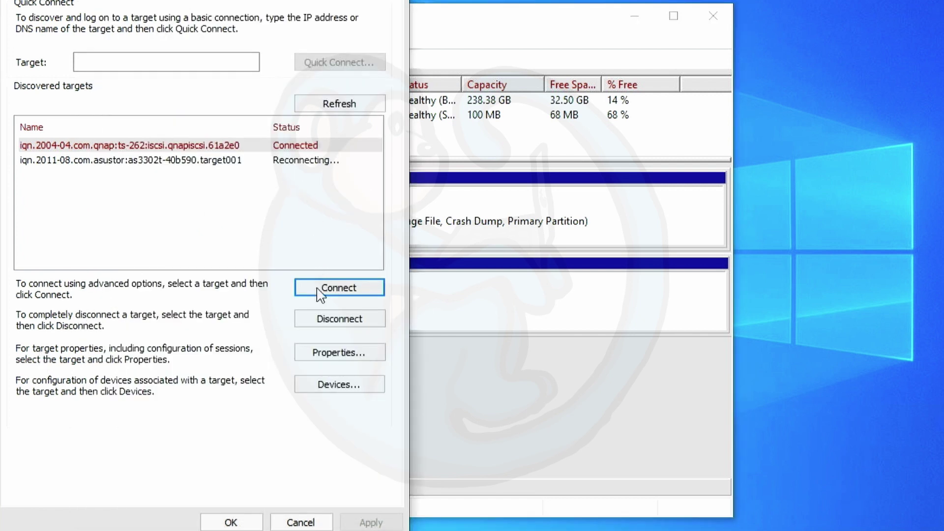
click(325, 318)
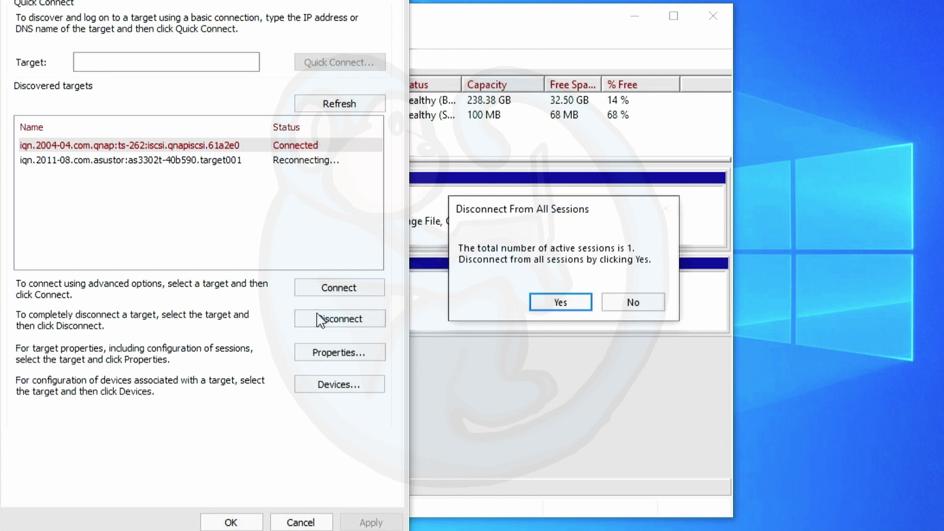
click(539, 302)
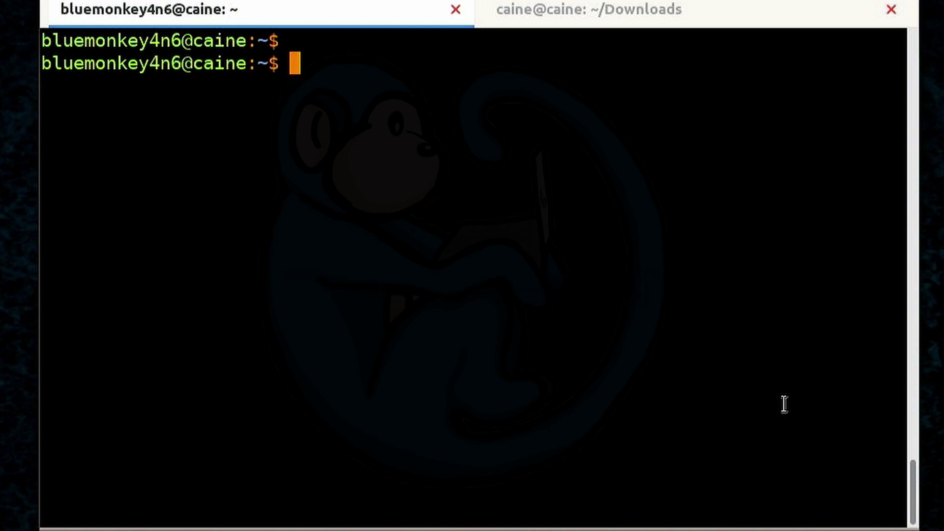
Install open-iscsi with sudo apt install, confirming with y, then clear the screen
text(su)
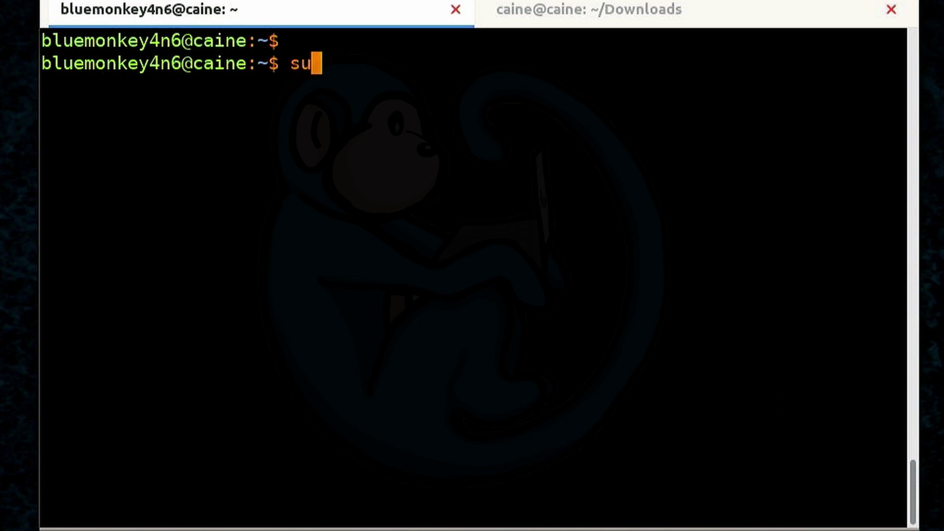
text(do apt ins)
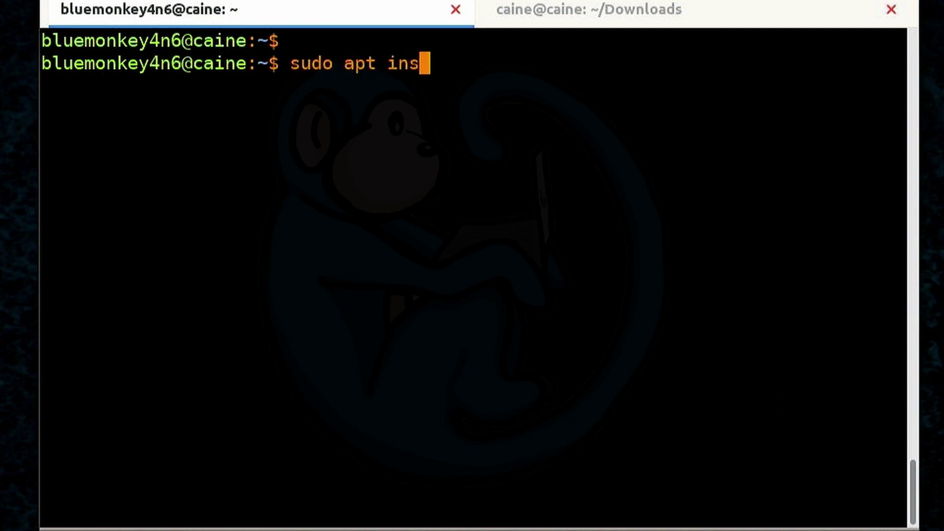
text(tall open-)
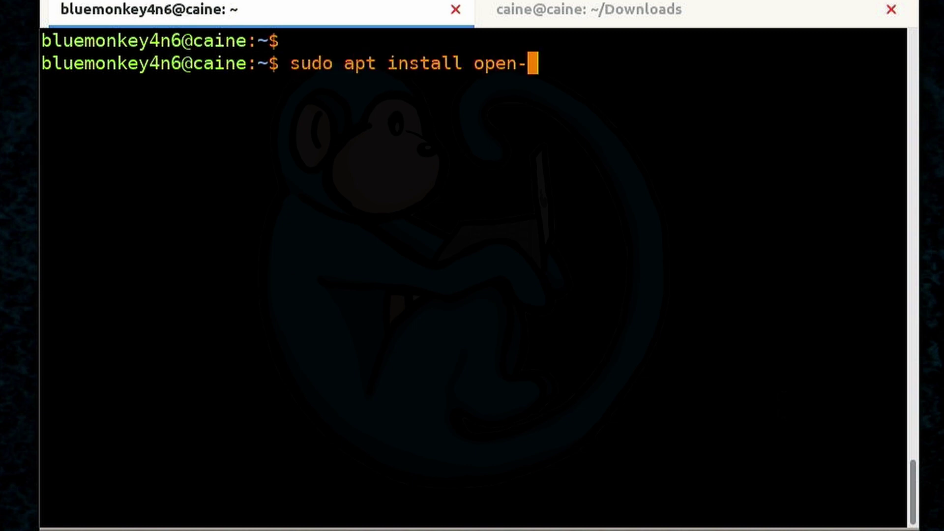
text(iscsi)
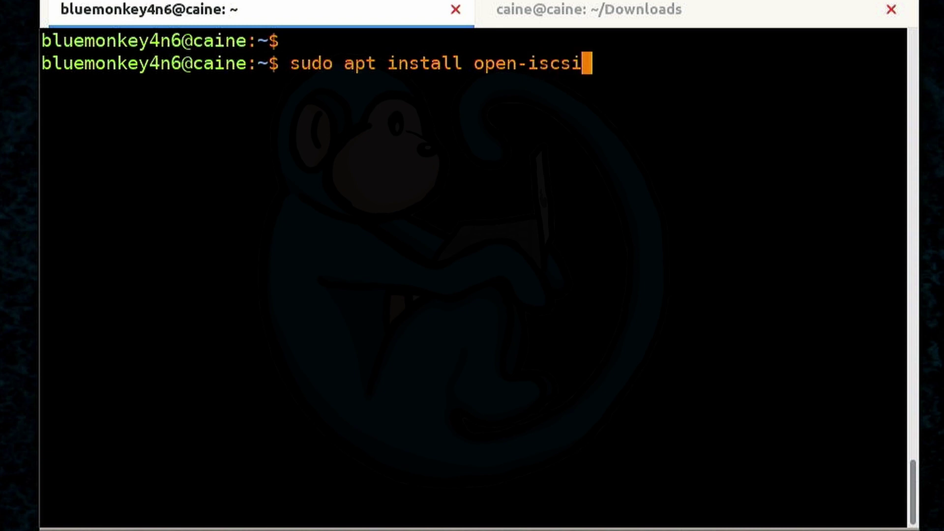
key(Return)
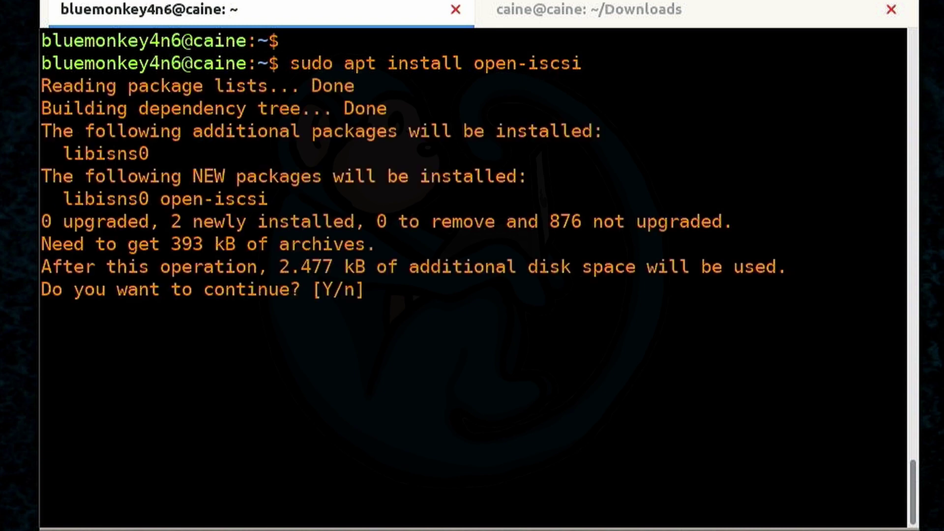
text(y)
key(Return)
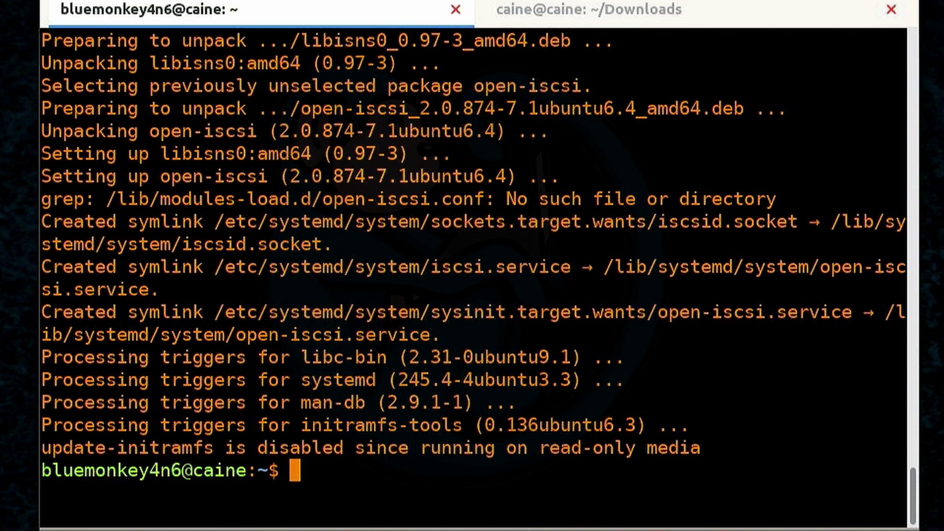
key(ctrl+l)
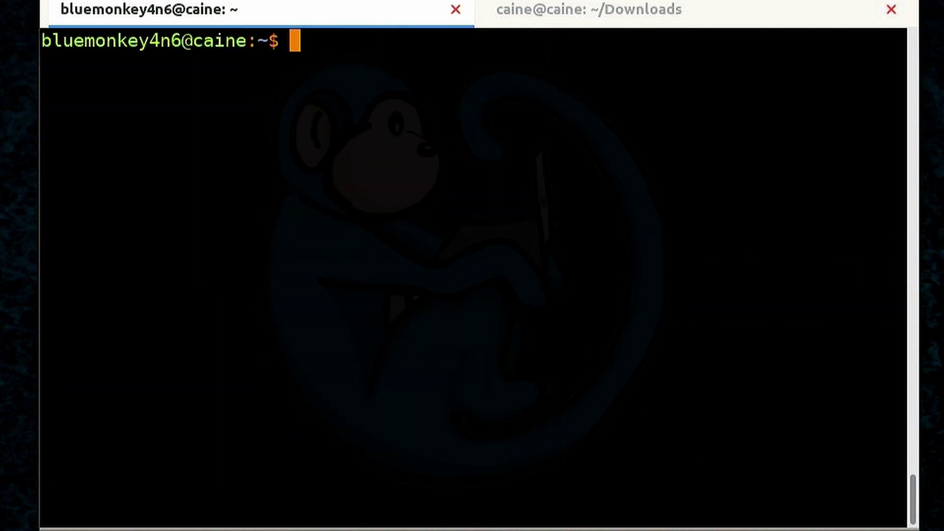
Discover iSCSI targets at 169.254.10.230 with iscsiadm sendtargets, rerunning as root via sudo !!
key(Return)
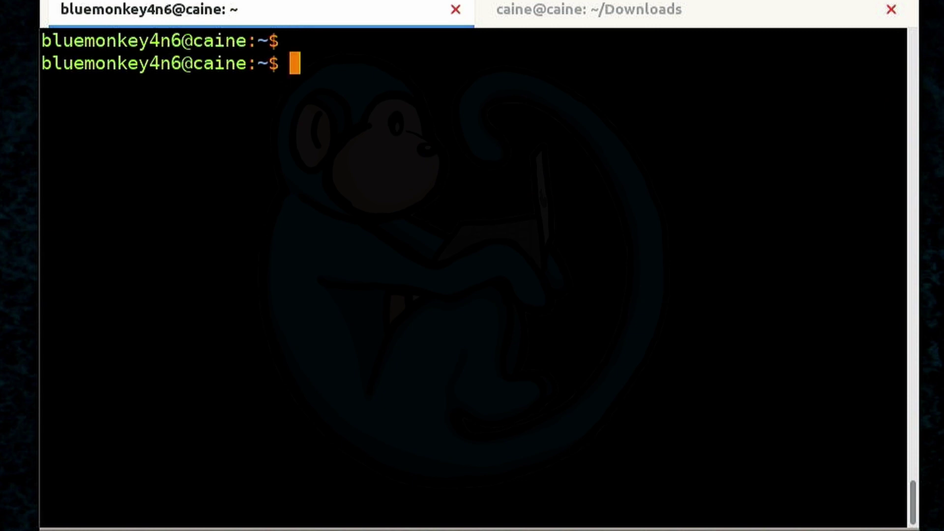
text(is)
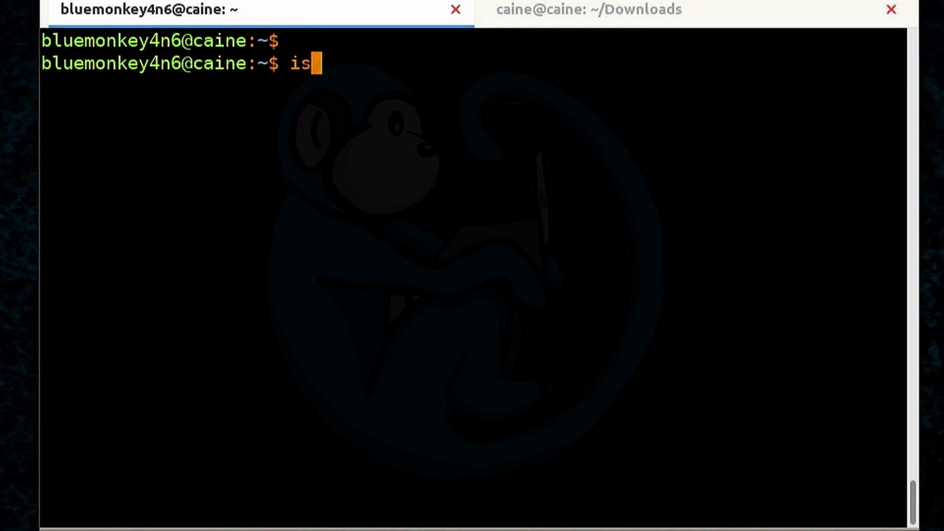
text(csiadm -)
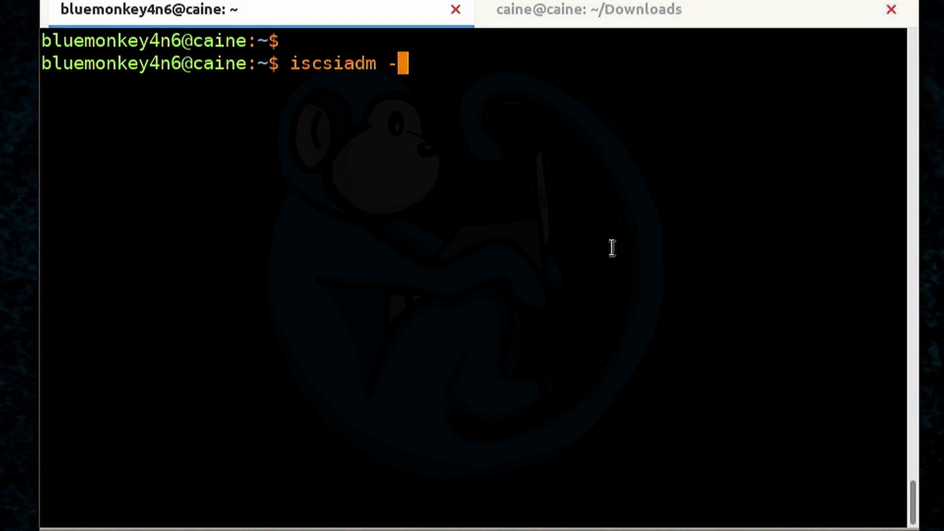
text(m dis)
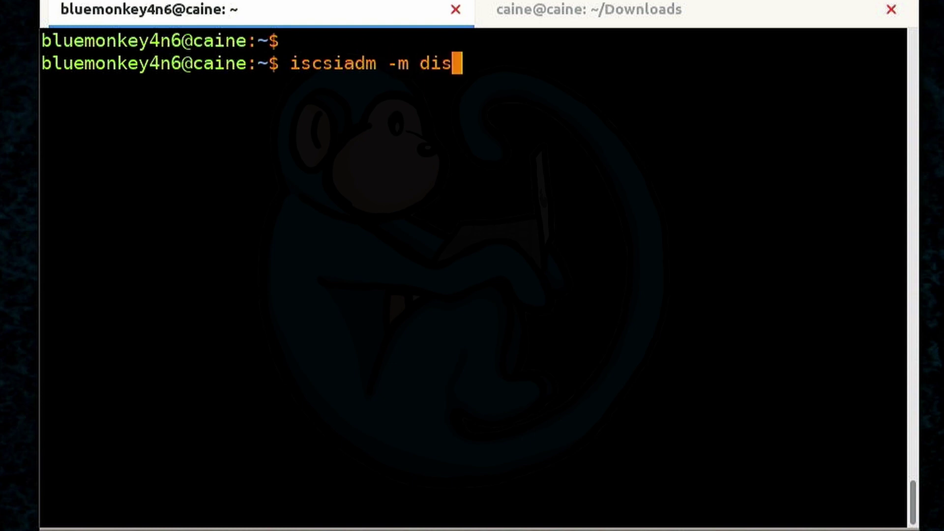
text(covery -)
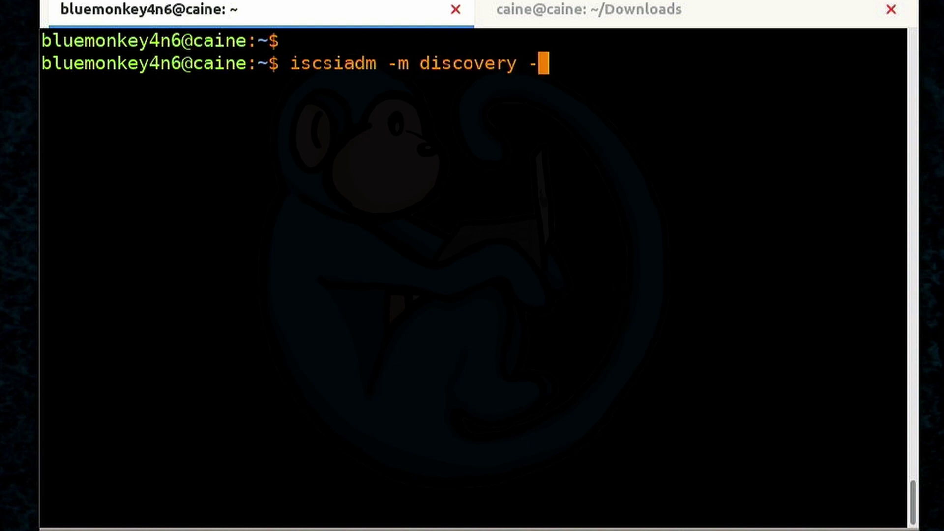
text(t sendtarget)
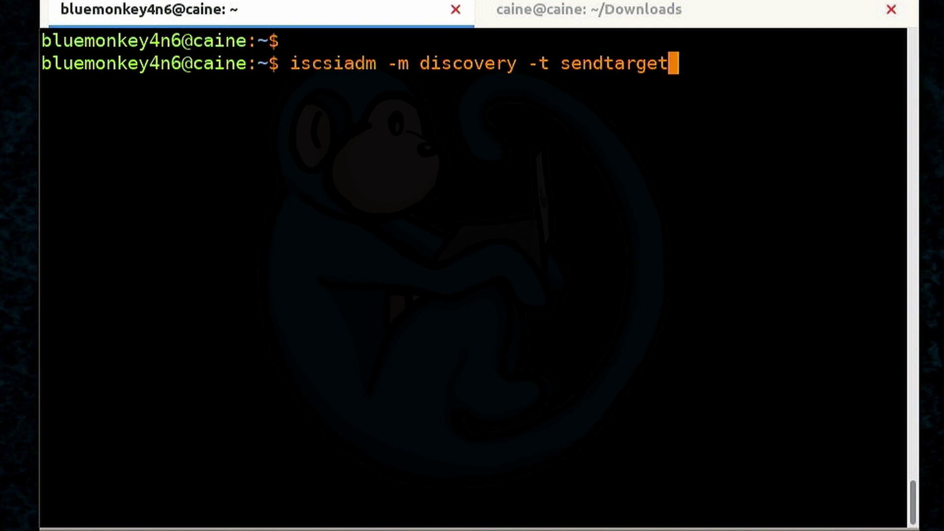
text(s -p 16)
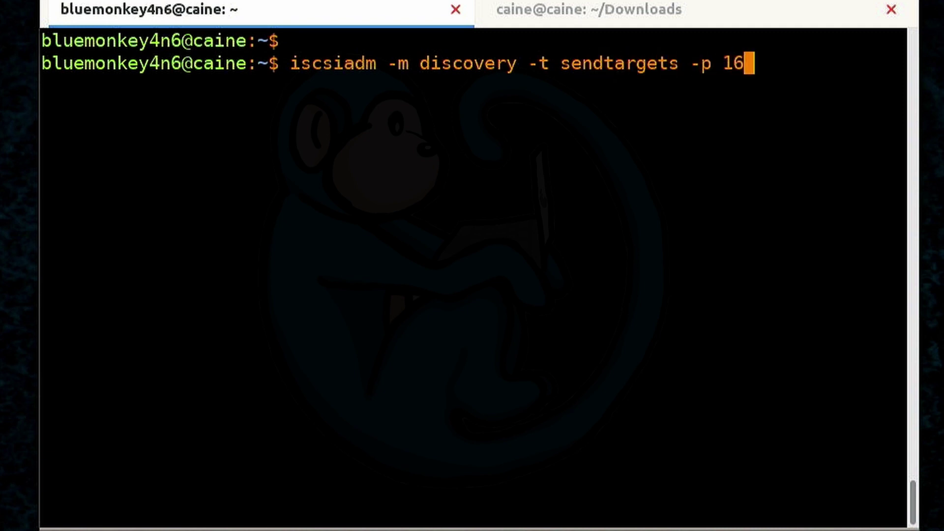
text(9.254.1)
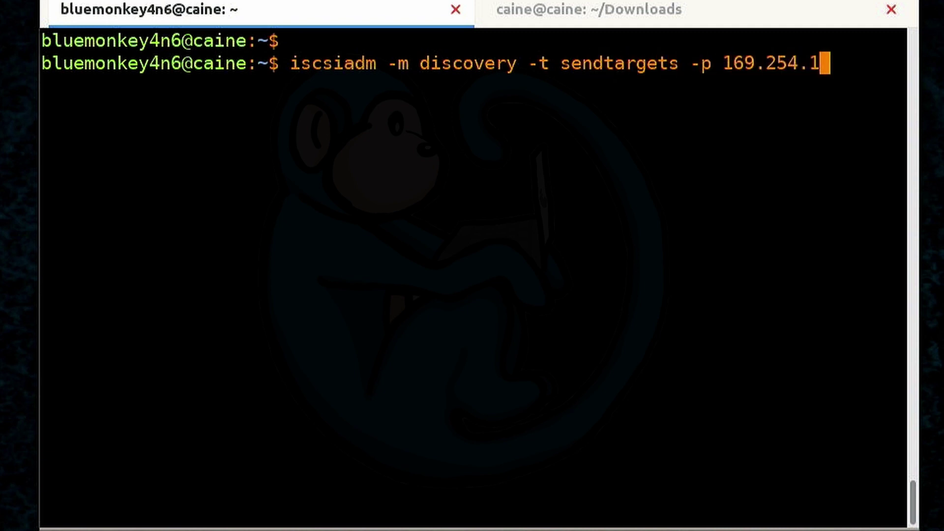
text(0.230)
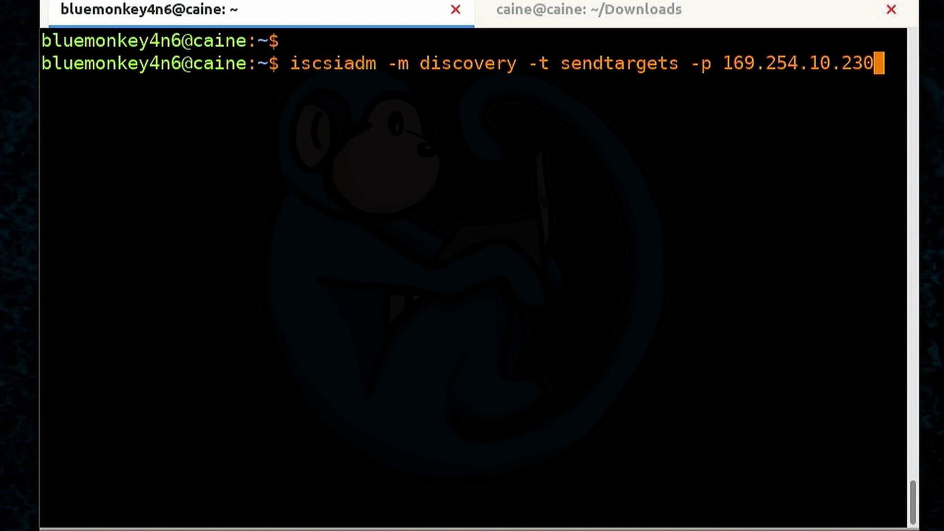
key(Return)
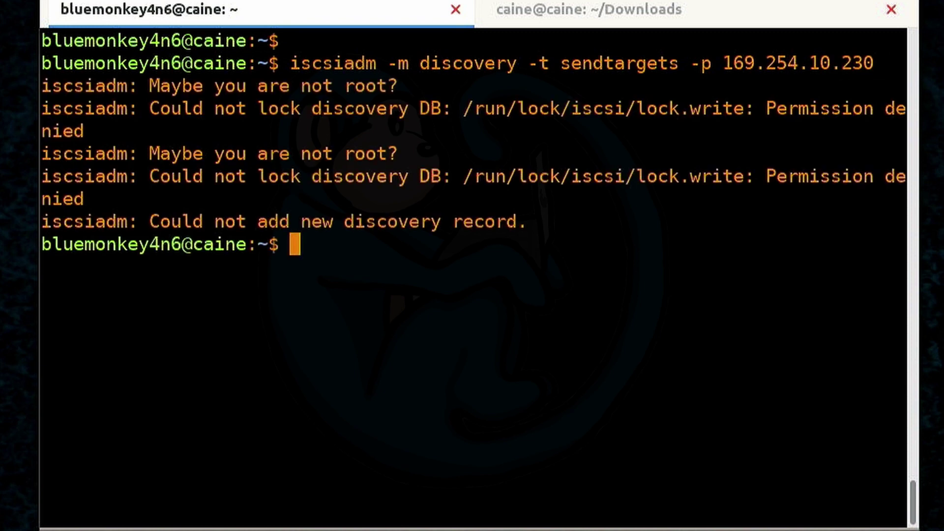
text(sudo !!)
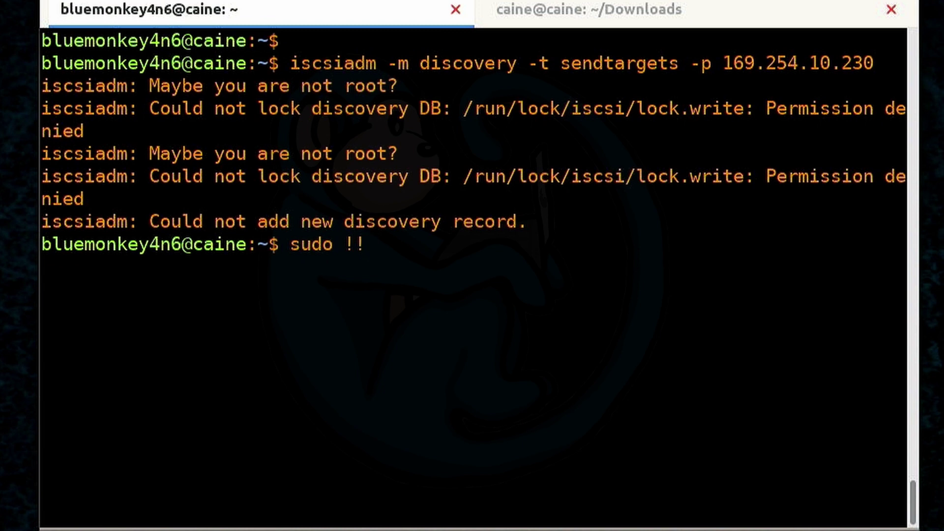
key(Return)
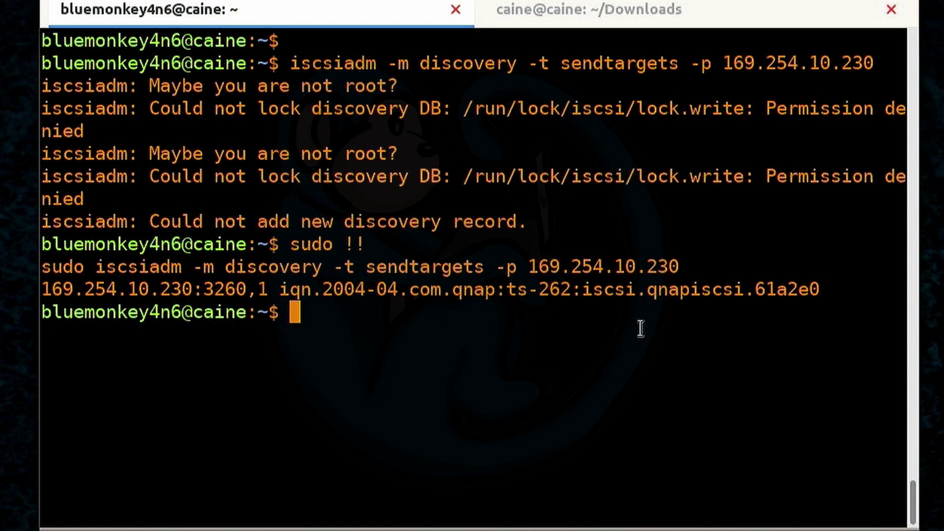
Log in to the discovered QNAP target with iscsiadm -m node --login under sudo, then clear the screen
text(iscsi)
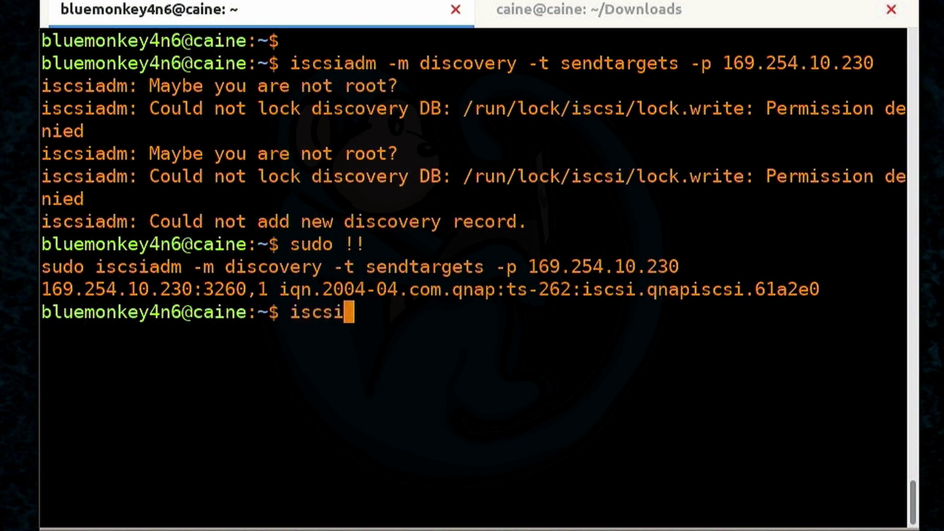
text(adm -m no)
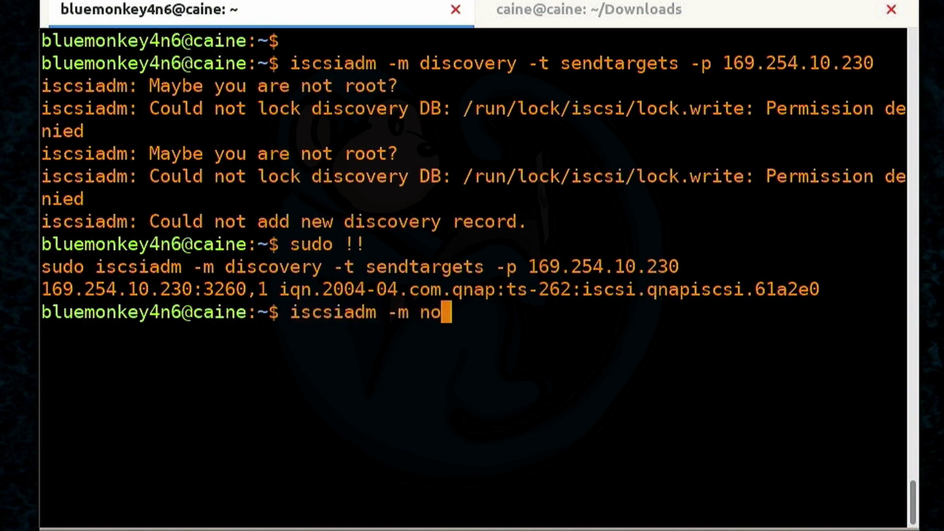
text(de -T)
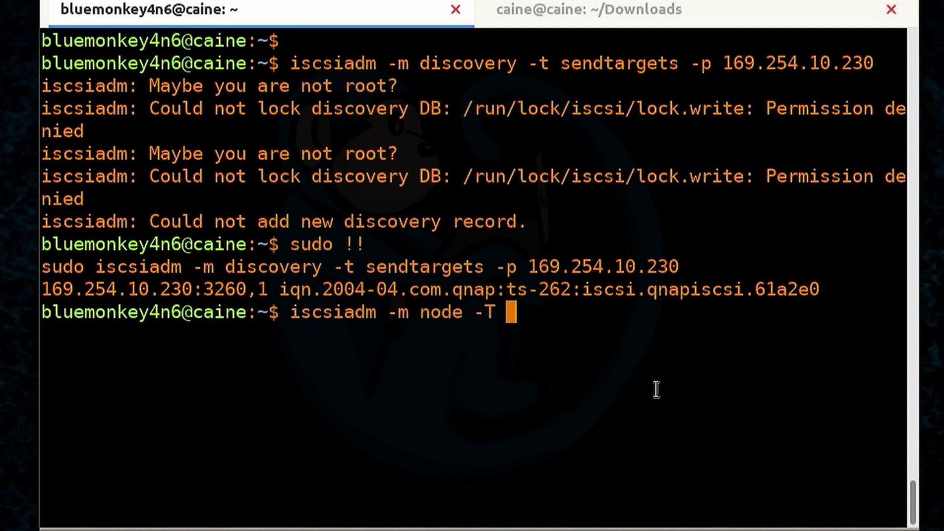
double_click(298, 290)
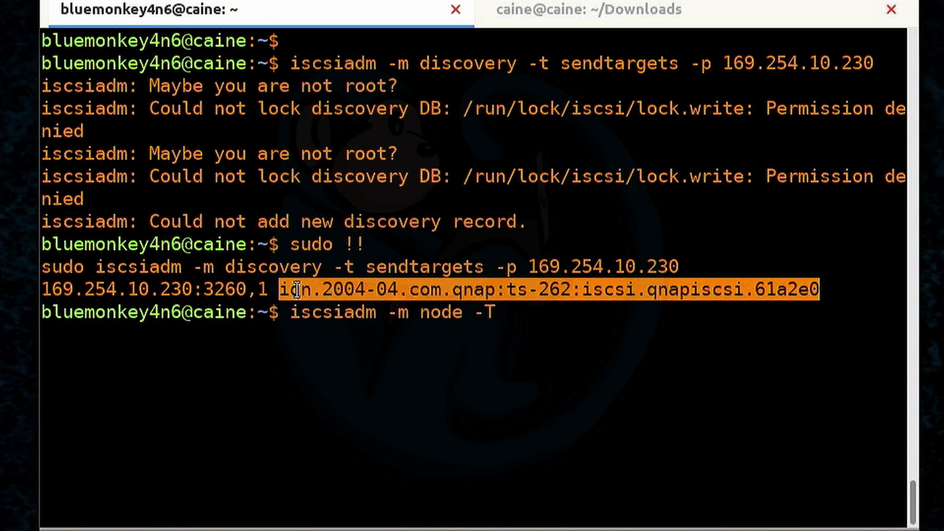
middle_click(298, 290)
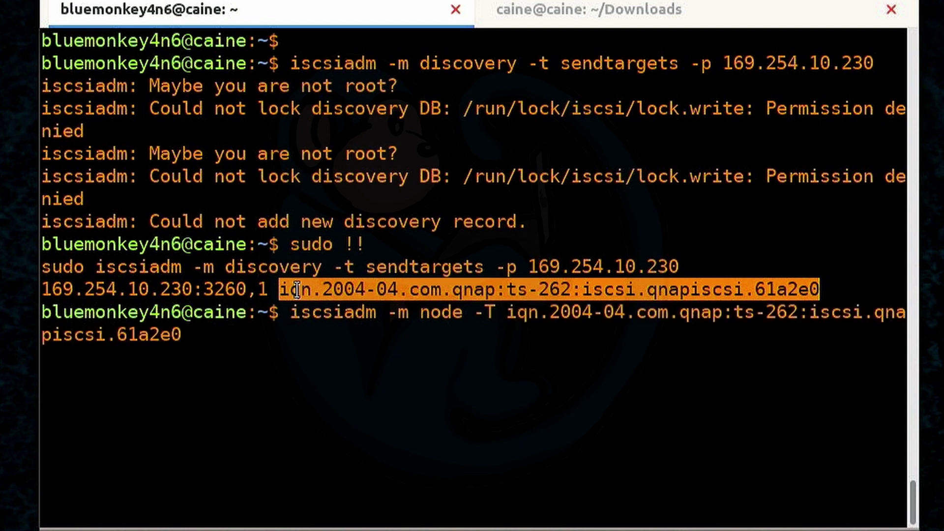
text(--login)
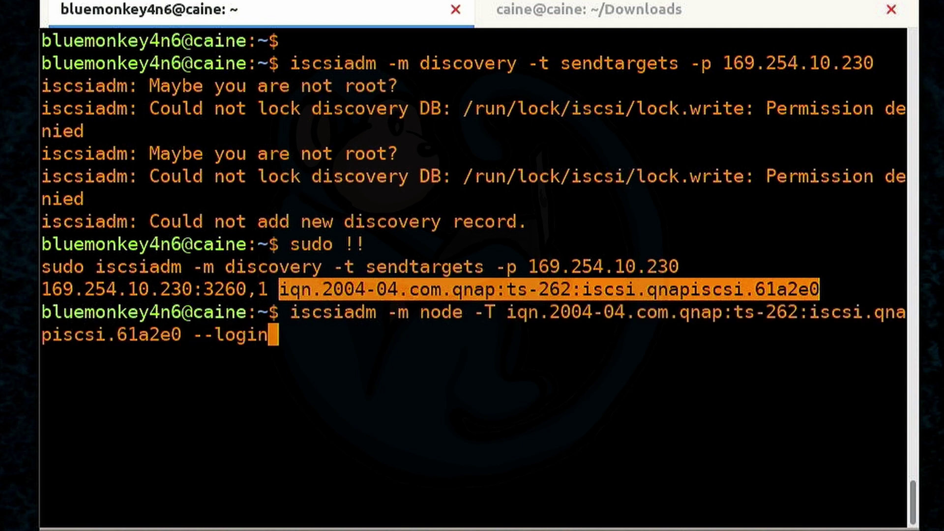
key(Return)
key(Up)
key(Home)
text(sudo)
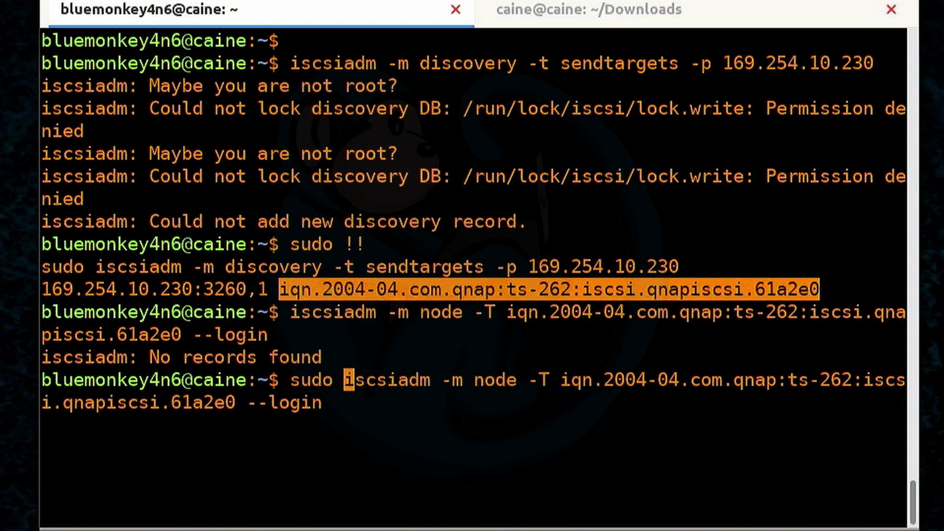
key(Return)
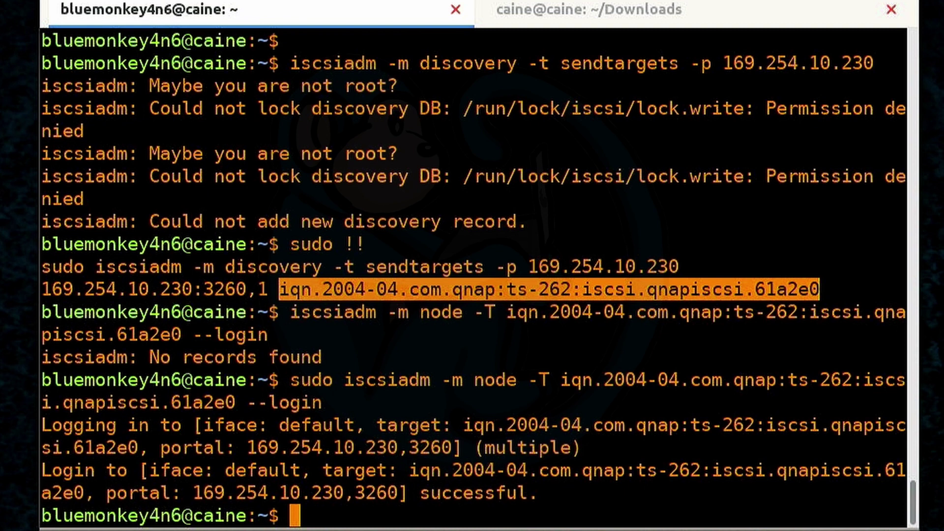
key(ctrl+l)
List block devices with lsblk to find the new 251G disk sdb
key(Return)
text(lsblk)
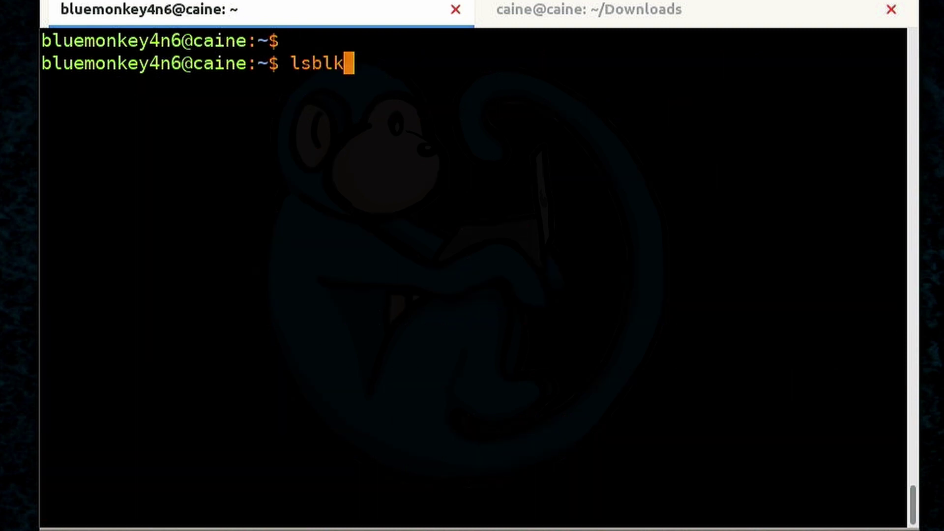
key(Return)
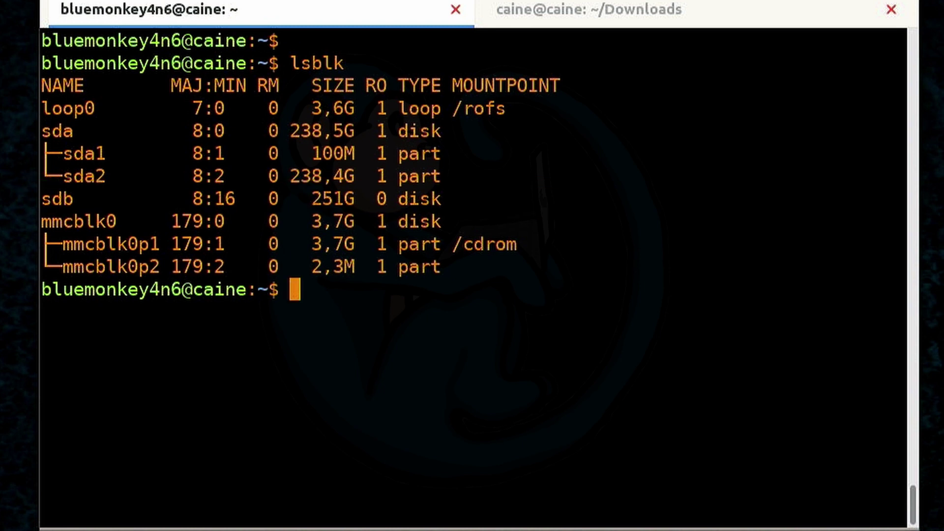
key(ctrl+l)
Check /dev/sdb with sudo disktype to confirm it is blank, then clear the screen
key(Return)
text(sudo diskt)
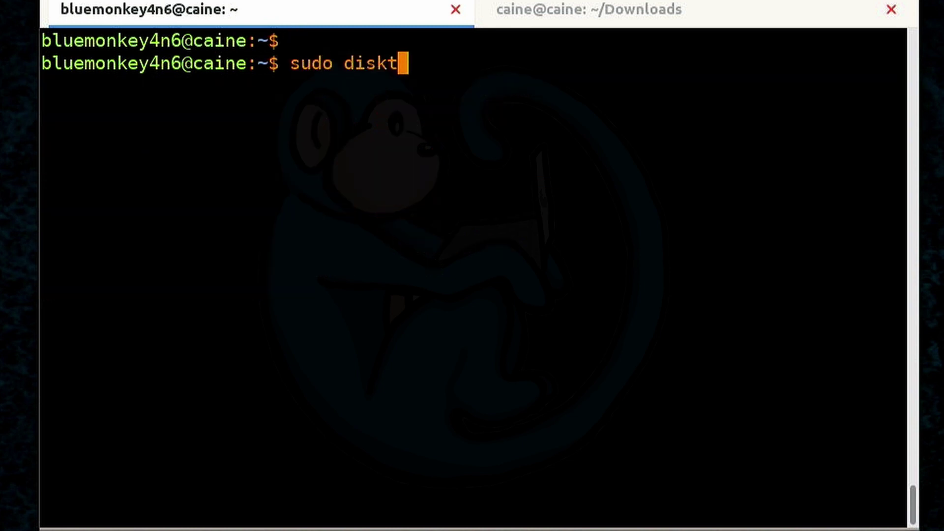
text(ype /dev/sdb)
key(Return)
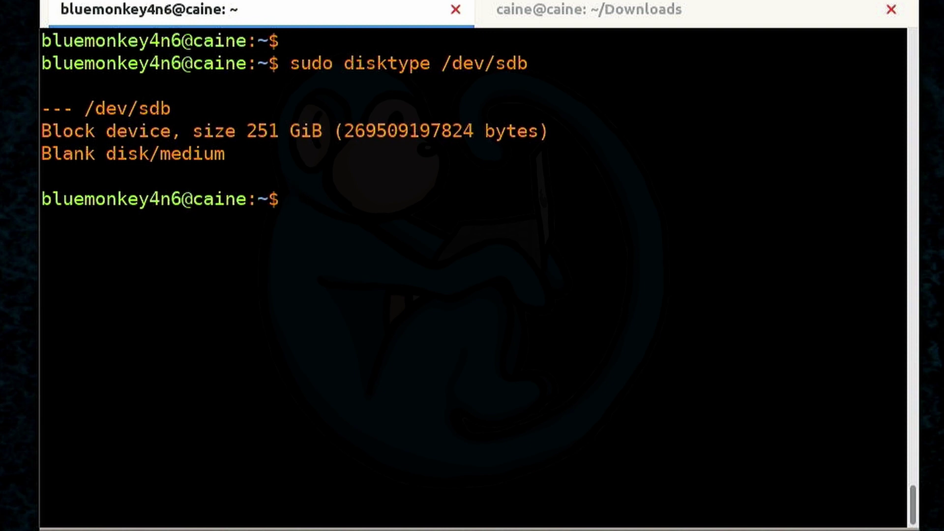
key(ctrl+l)
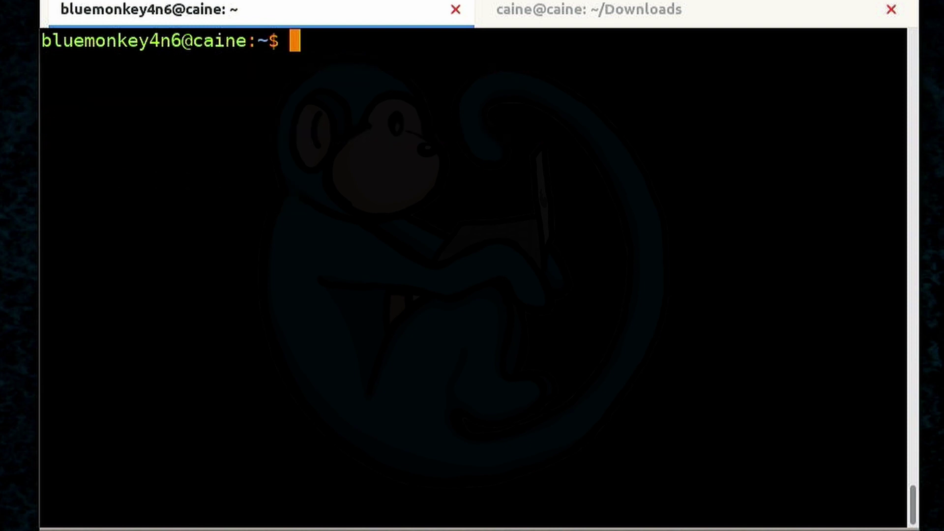
Search the syslog for SCSI entries with grep -i scsi /var/log/syslog, then clear the screen
key(Return)
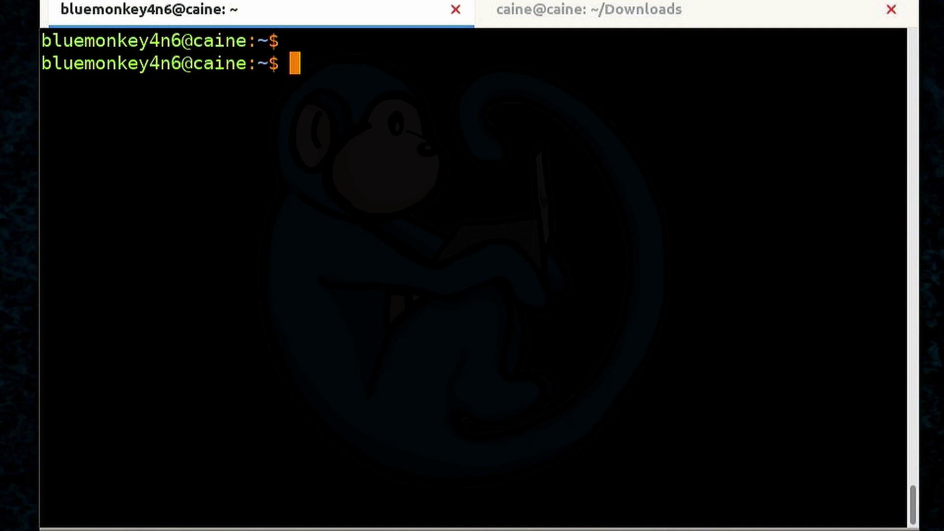
key(Return)
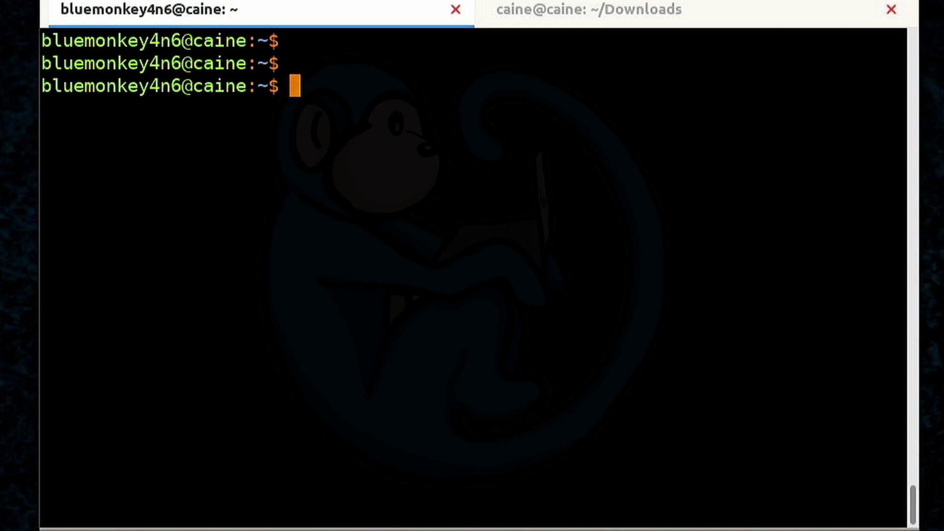
text(grep -)
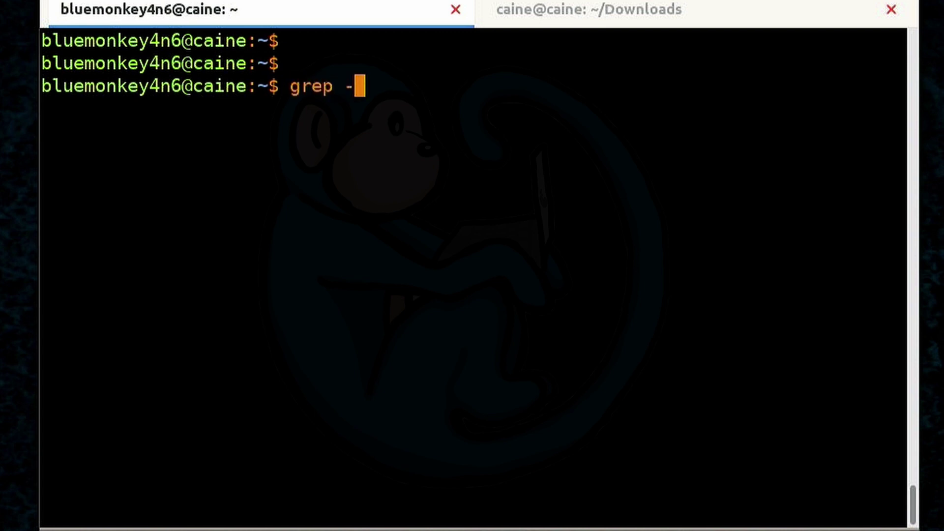
text(i scsi )
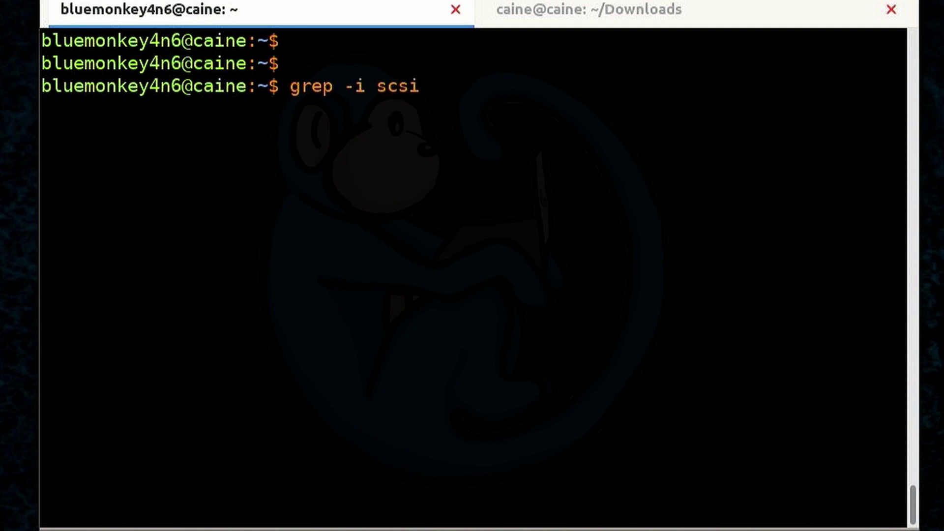
text(/var/log/)
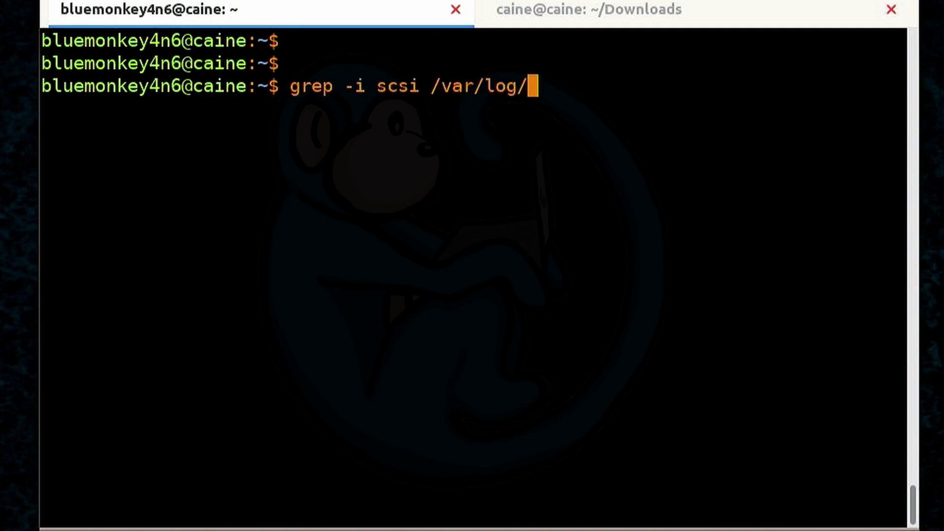
text(syslog)
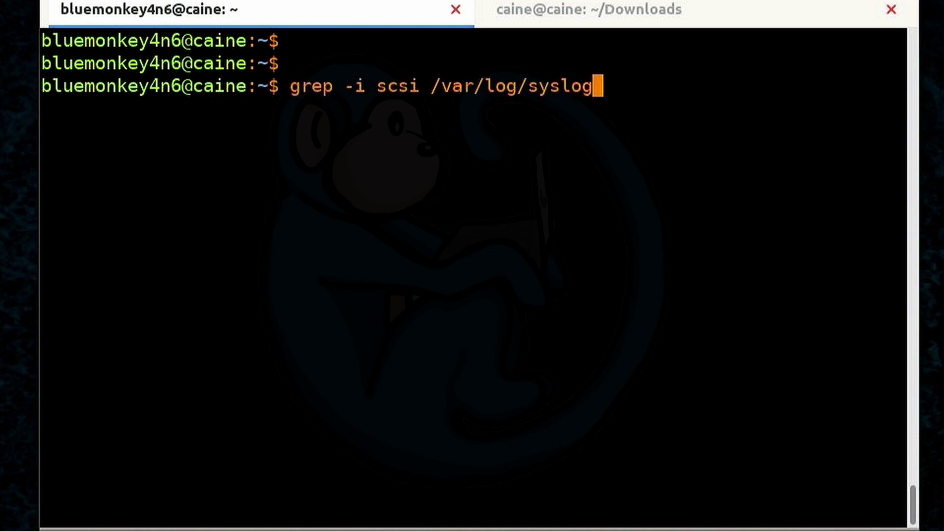
key(Return)
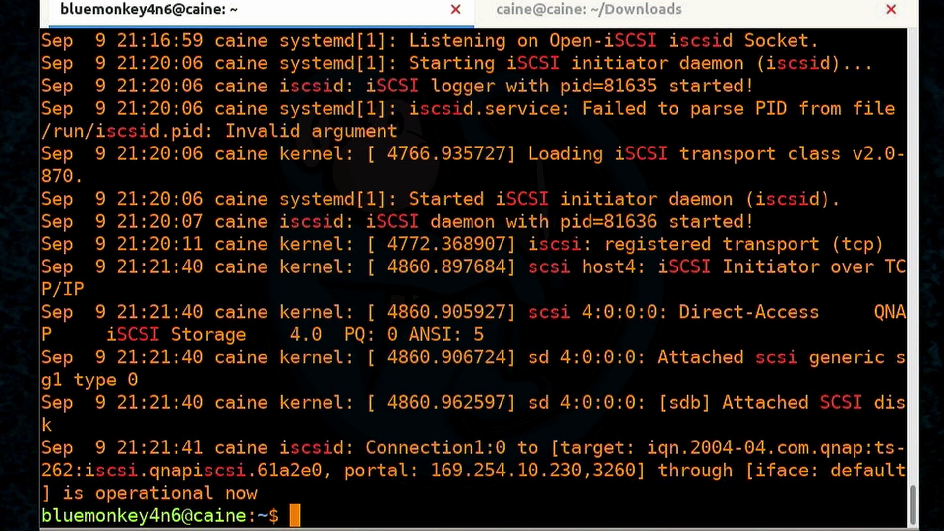
key(ctrl+l)
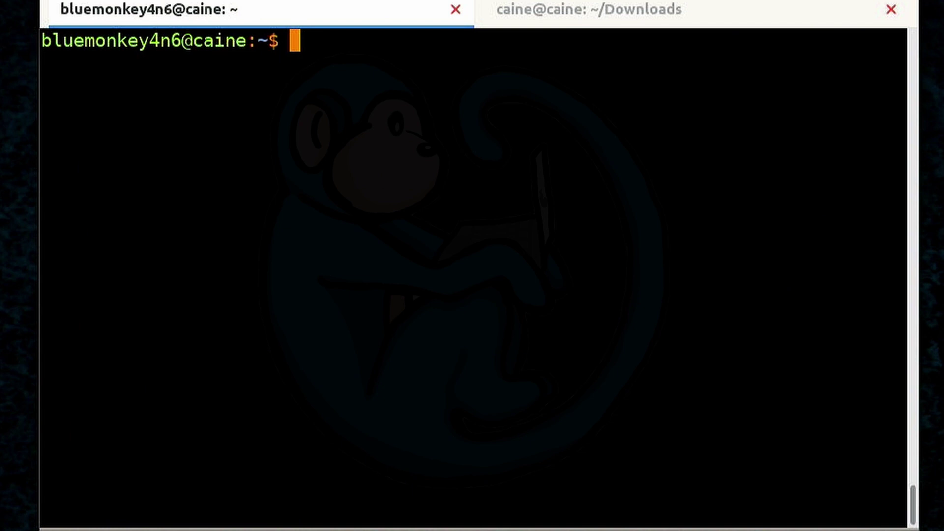
Format /dev/sdb as ext4 with sudo mkfs.ext4 and begin the sudo mkdir command for the mount folder
key(Return)
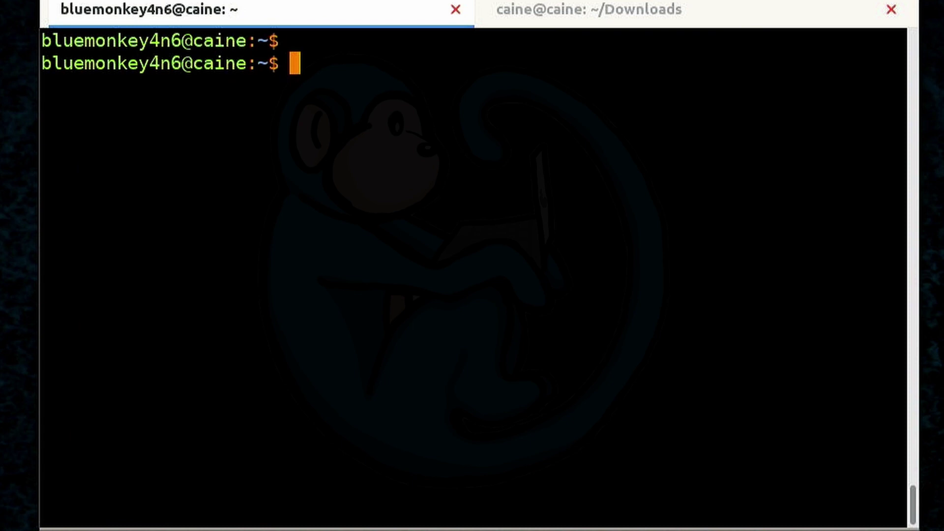
text(sudo mkfs.)
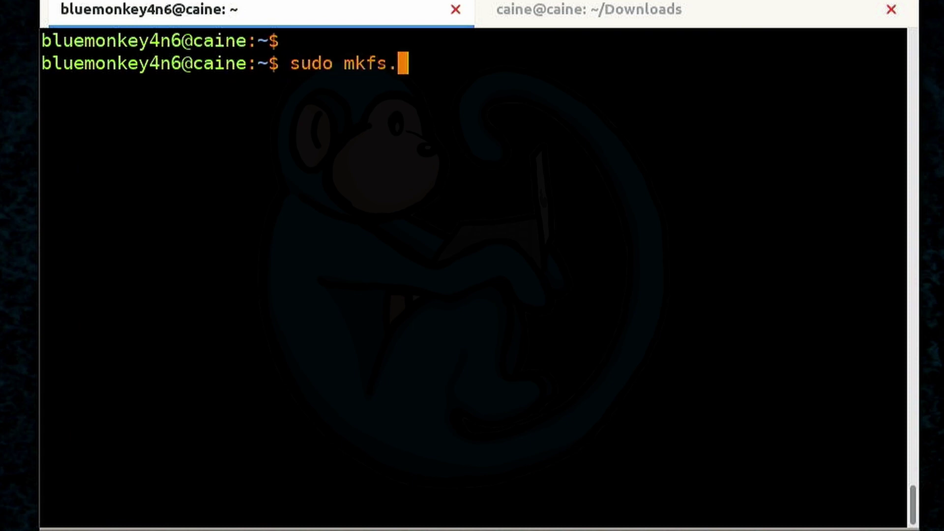
text(ext4 )
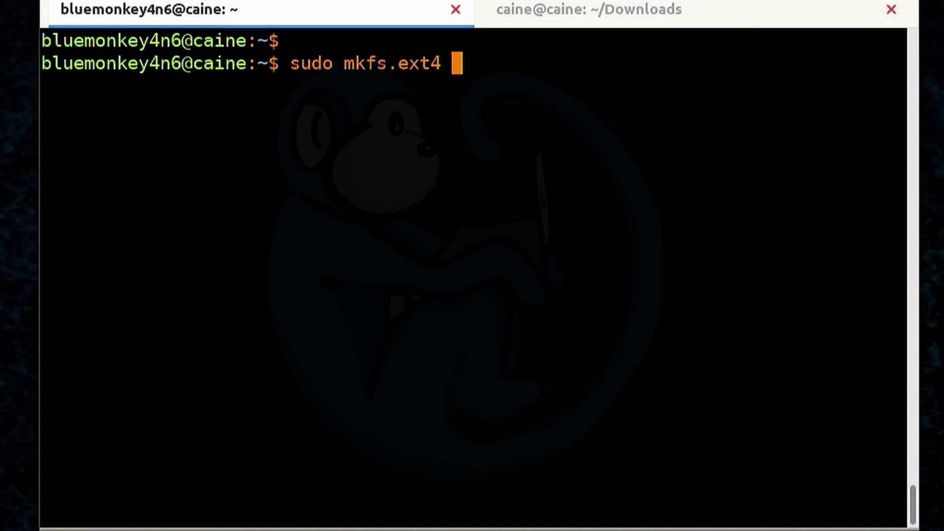
text(/dev/sdb)
key(Return)
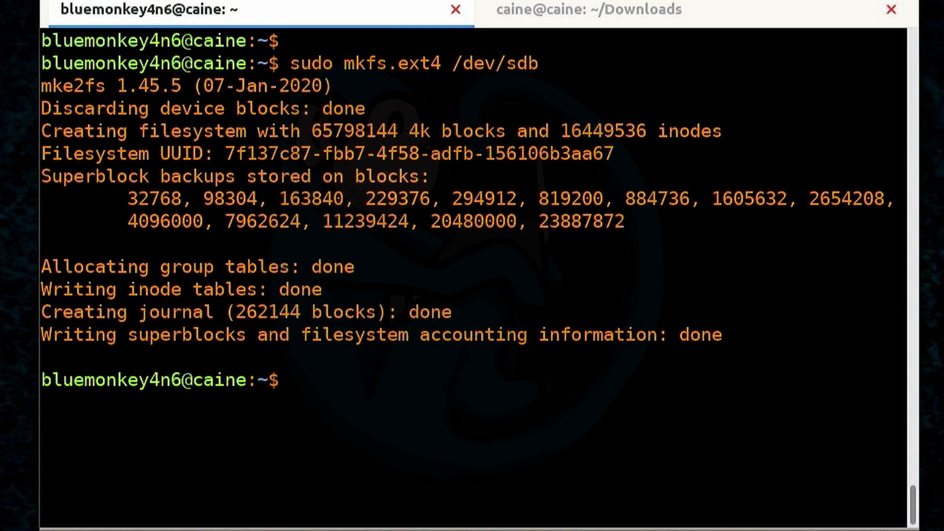
text(sudo mkdir /mnt/scs)
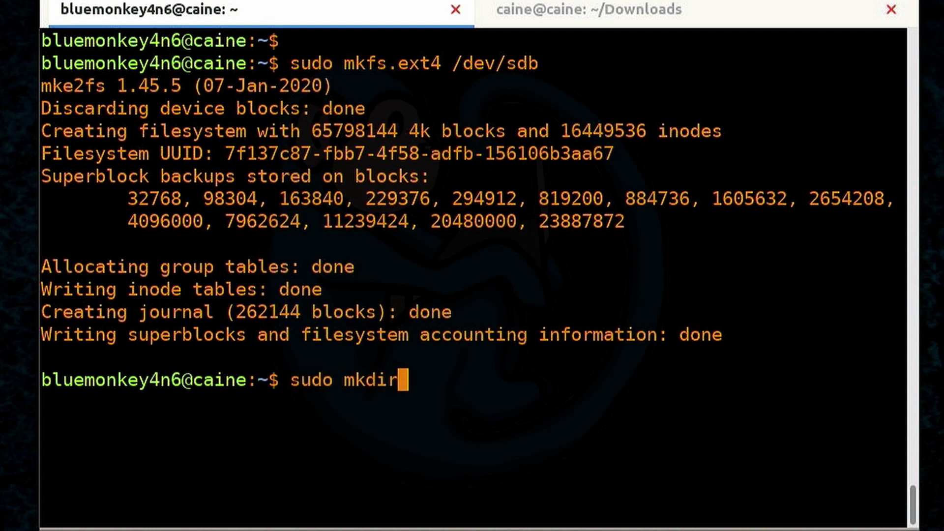
key(BackSpace)
key(BackSpace)
key(BackSpace)
Create /mnt/iscsi and mount /dev/sdb on it
text(iscsi)
key(Return)
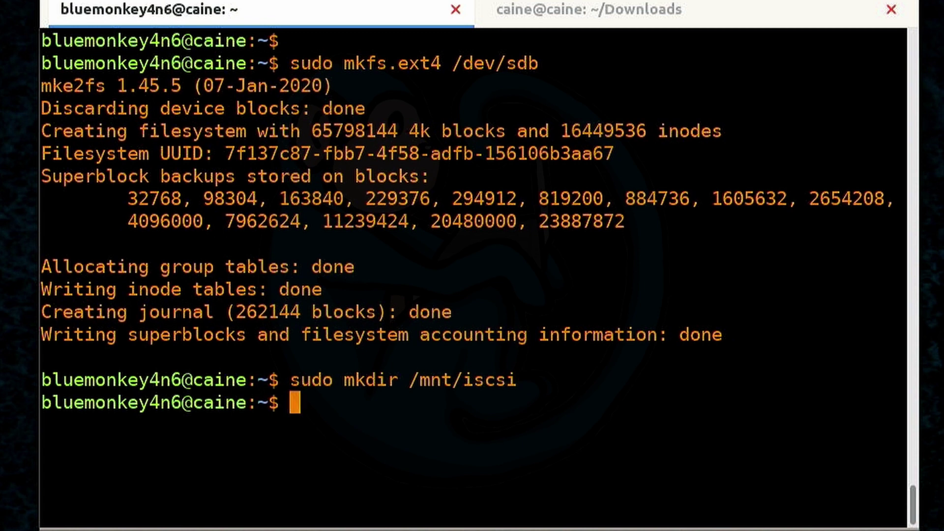
text(sudo m)
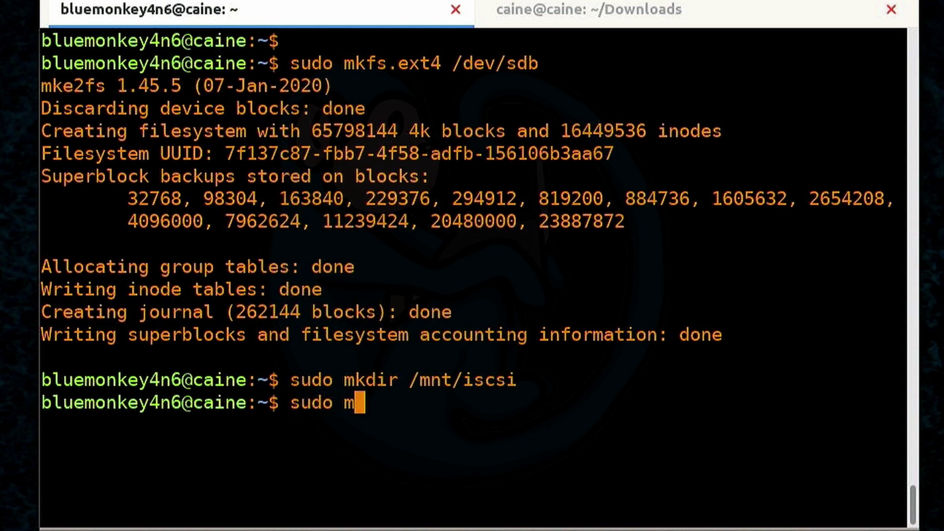
text(ount /dev/sdb m)
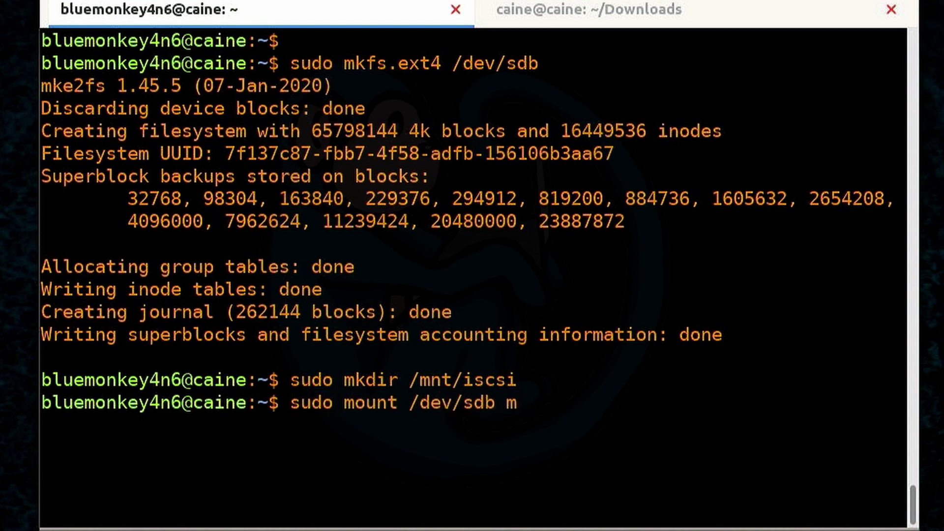
key(BackSpace)
text(/mnt/iscsi)
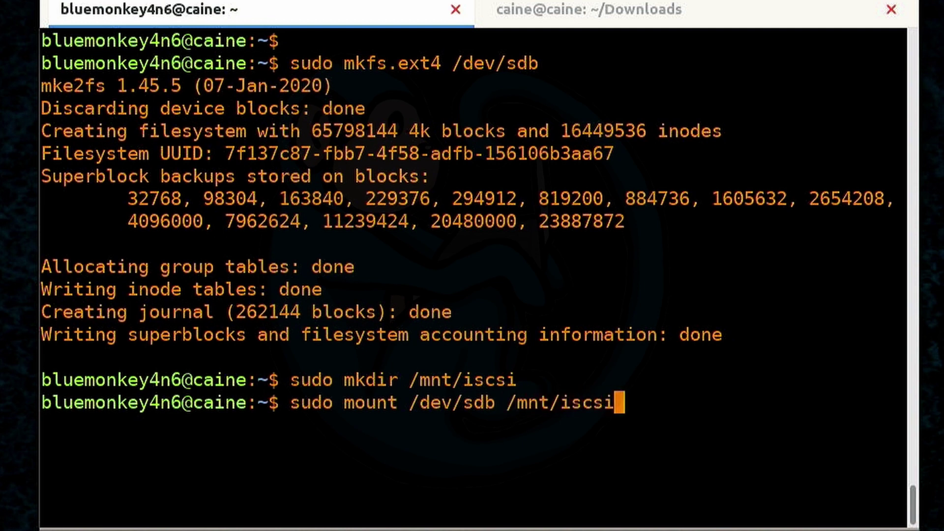
key(Return)
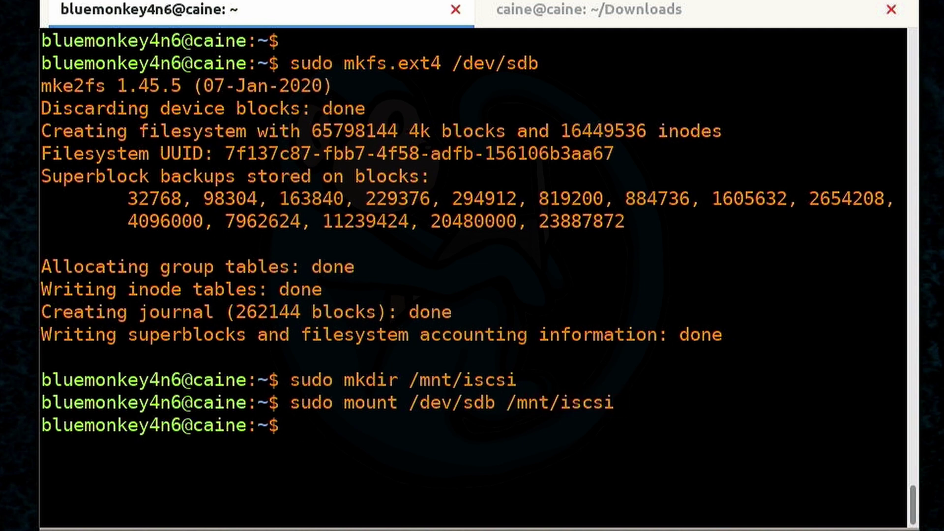
Move into /mnt/iscsi and check the disk with df -h (247G size, 234G available)
text(cd /mnt)
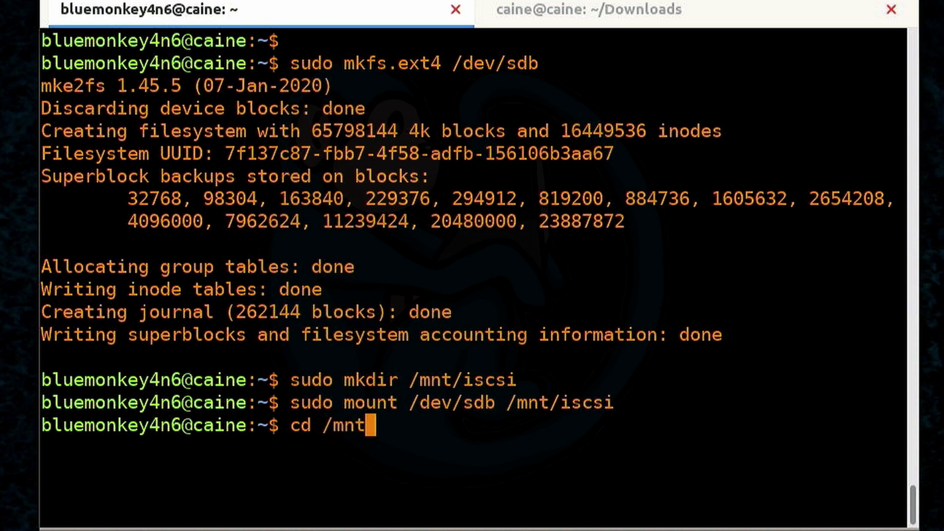
text(/iscsi)
key(Return)
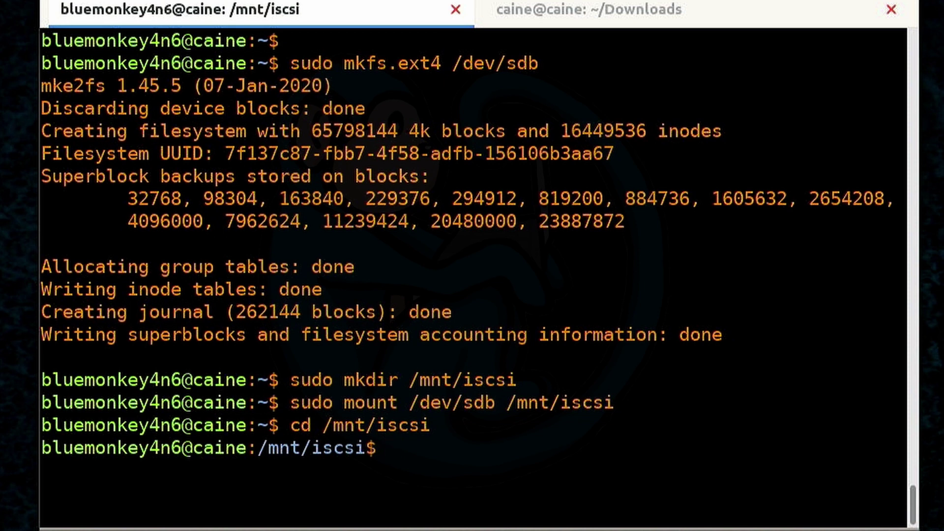
text(df -h .)
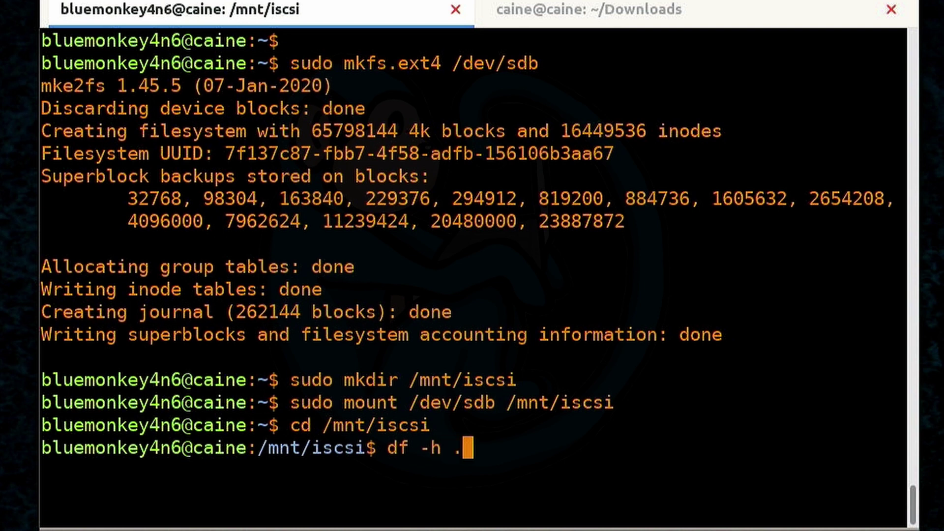
key(Return)
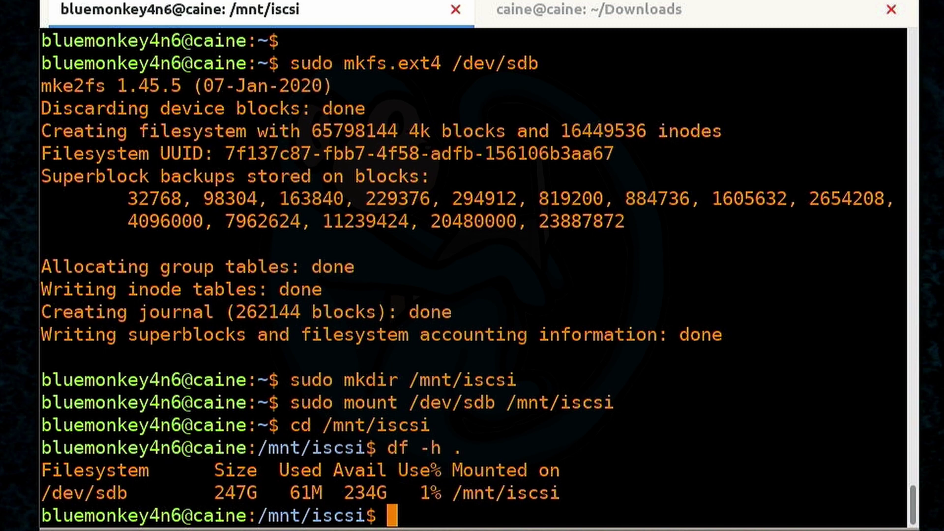
Create a testdir folder on the mounted volume with sudo and change into it
text(mkdir testdir)
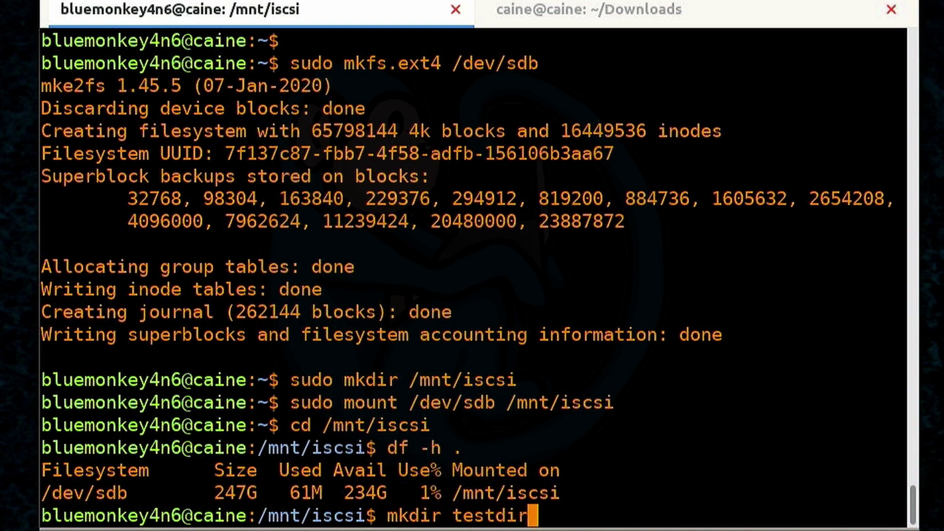
key(Return)
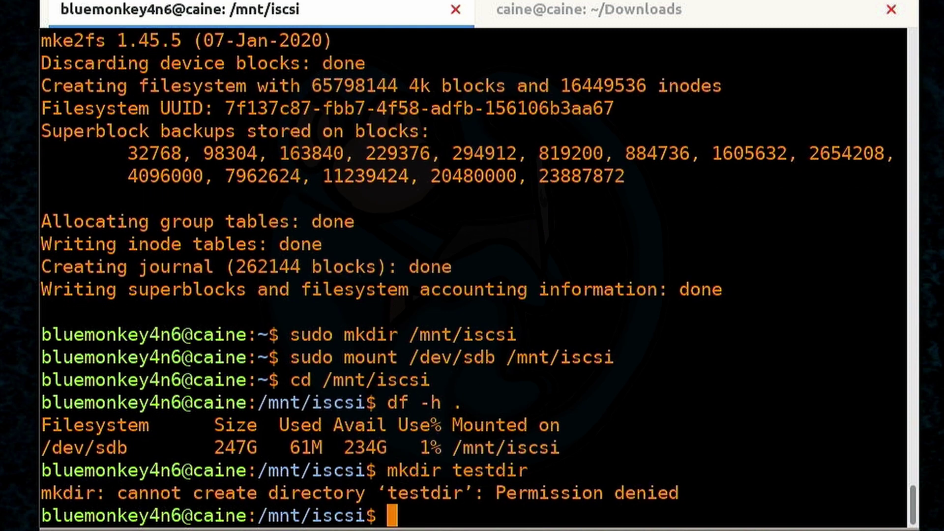
text(sudo mkdir)
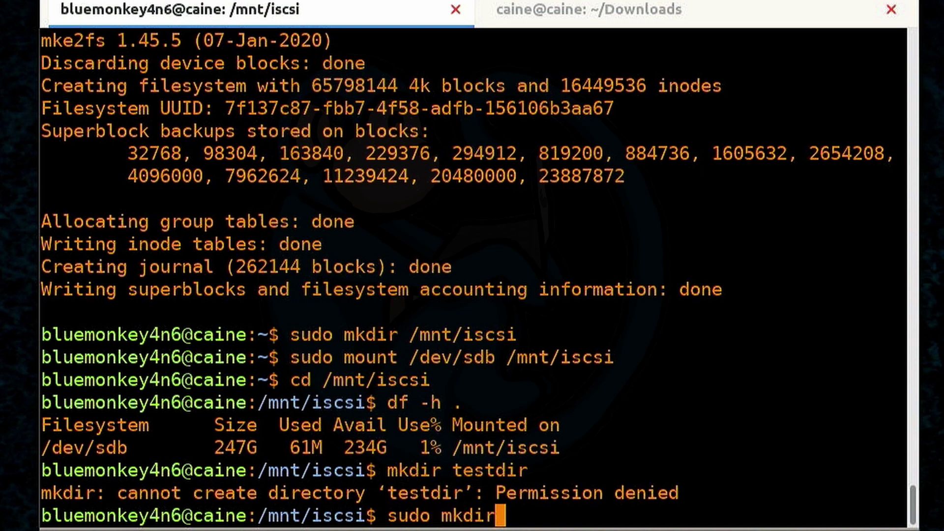
text( testdir)
key(Return)
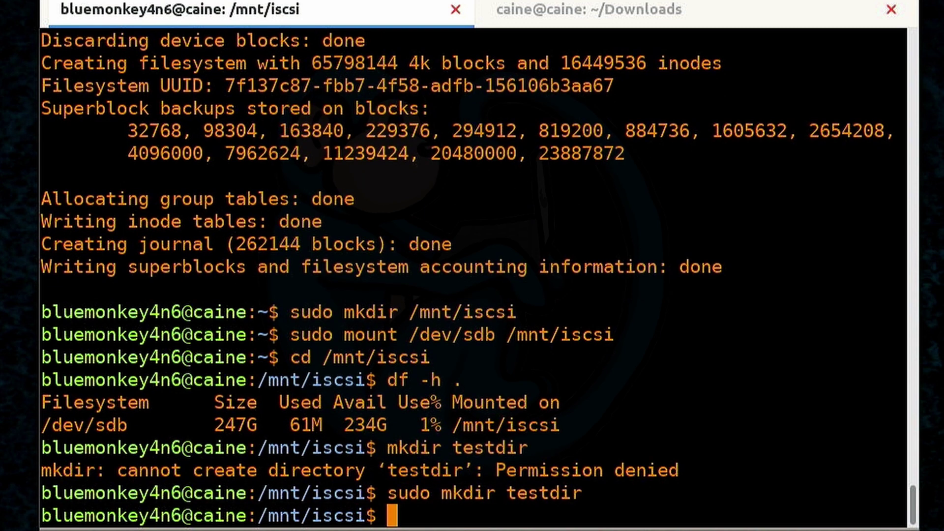
text(cd testfi)
key(BackSpace)
key(BackSpace)
text(dir)
key(Return)
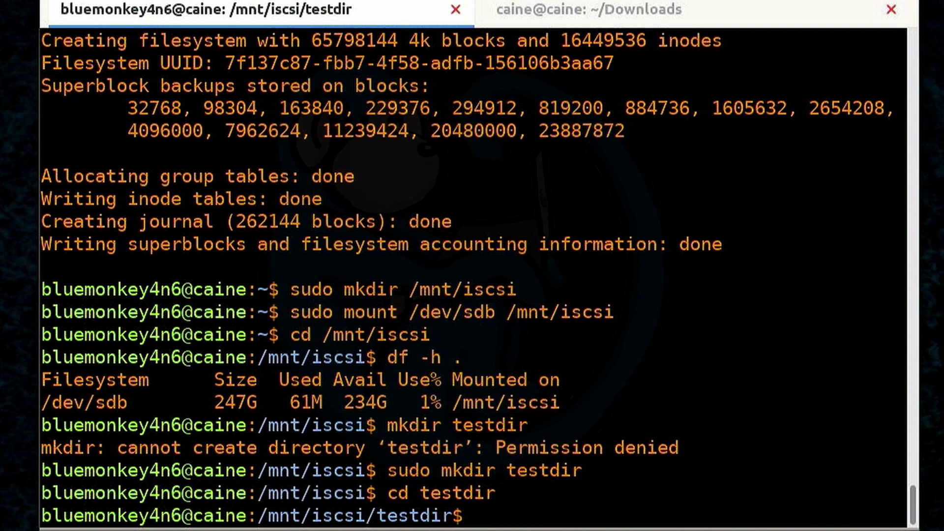
Write random data to bigfile.dd with dd (bs=1M, count=10M) and stop it at about 14 GB
key(ctrl+l)
key(Return)
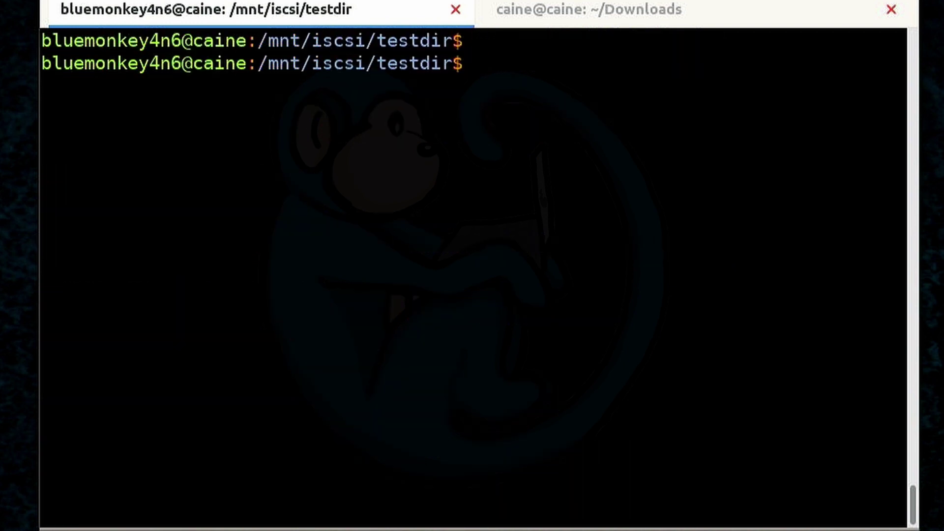
text(sudo dd )
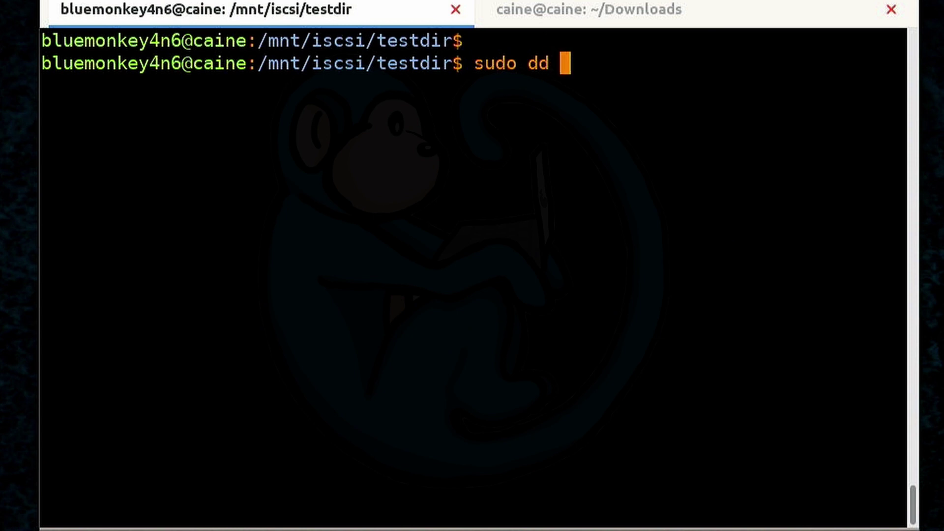
text(if=/dev/urand)
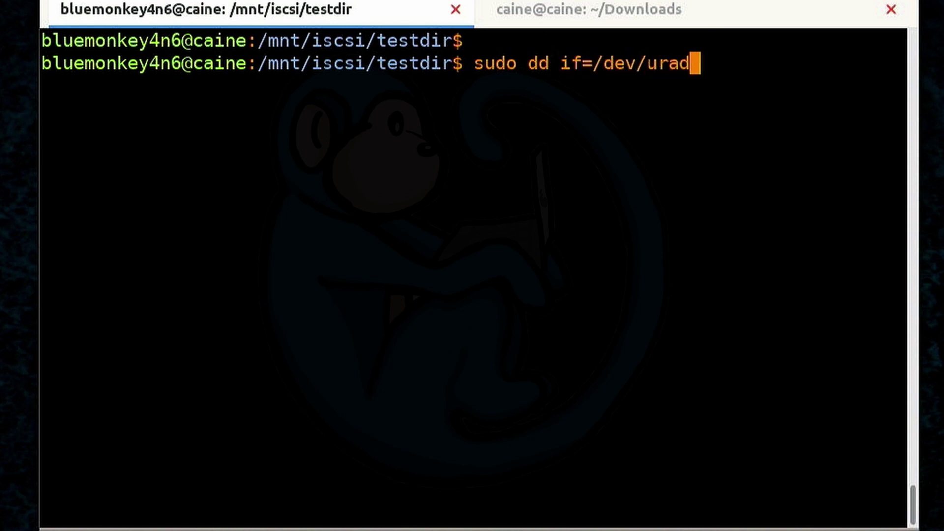
text(o)
key(BackSpace)
key(BackSpace)
text(ndom )
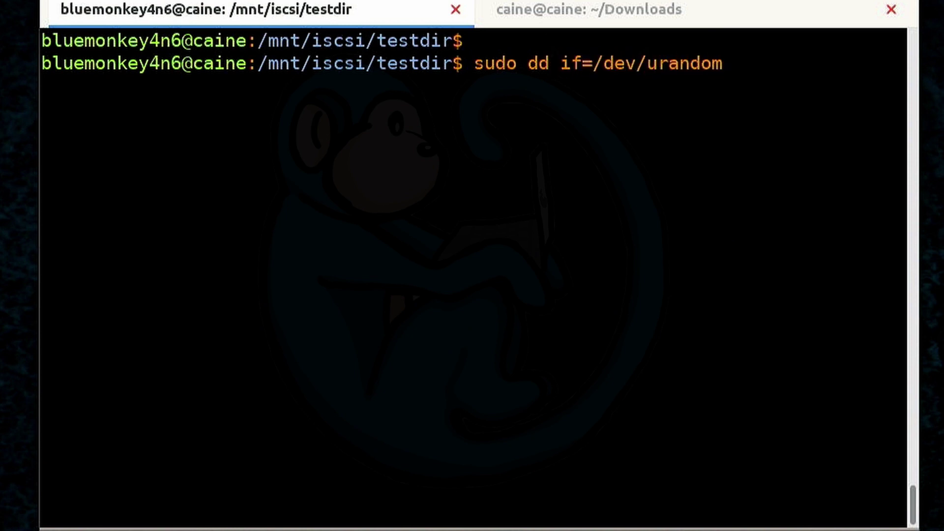
text(of=bi)
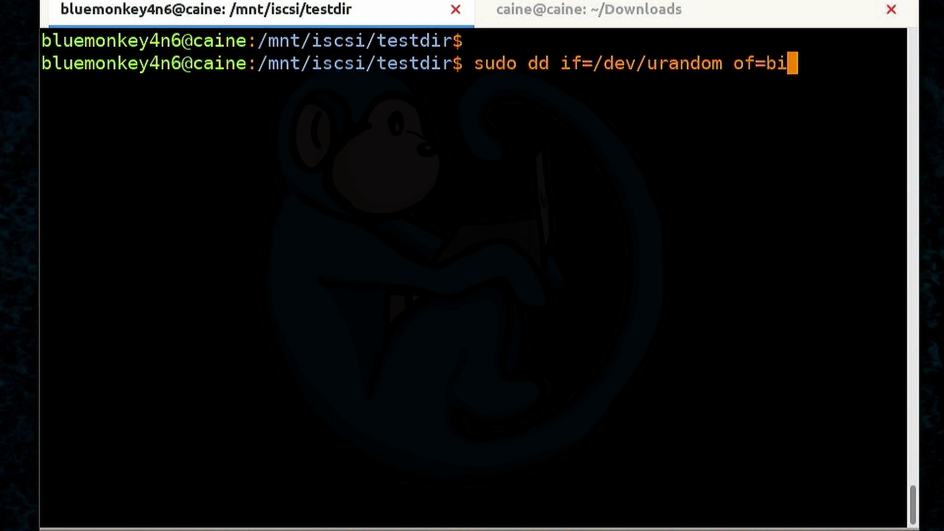
text(gfile.dd bs=)
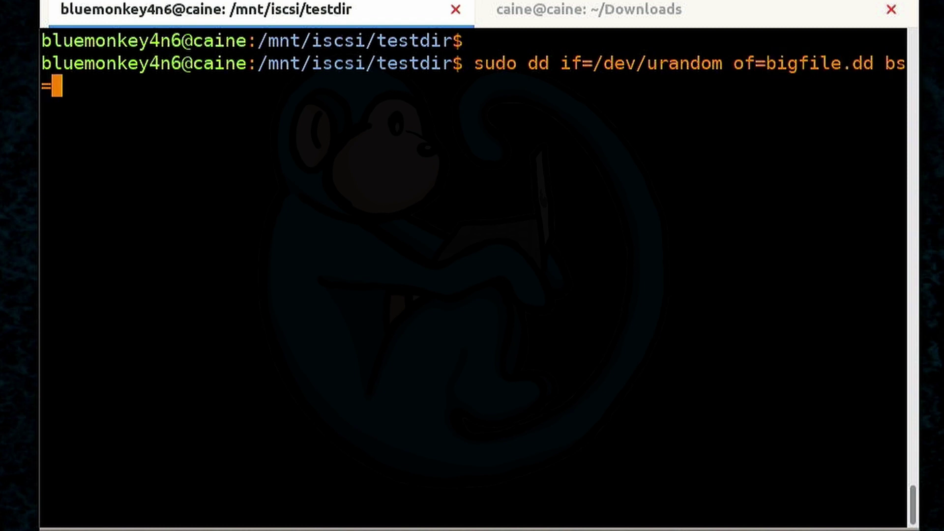
text(1M count)
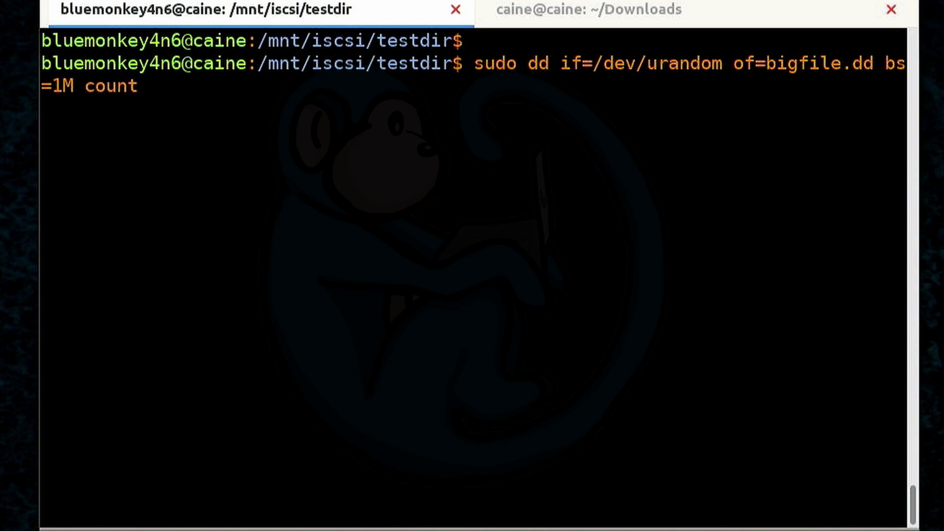
text(=10M status)
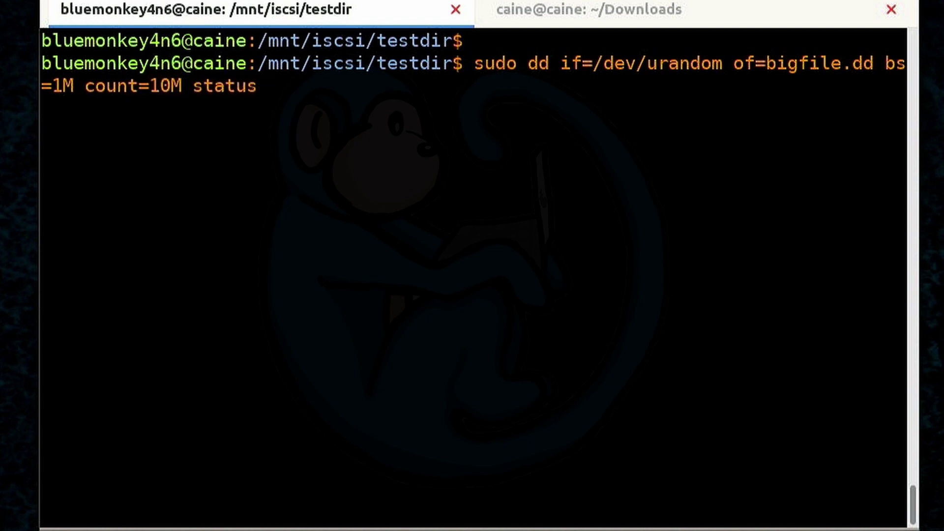
text(=progress)
key(Return)
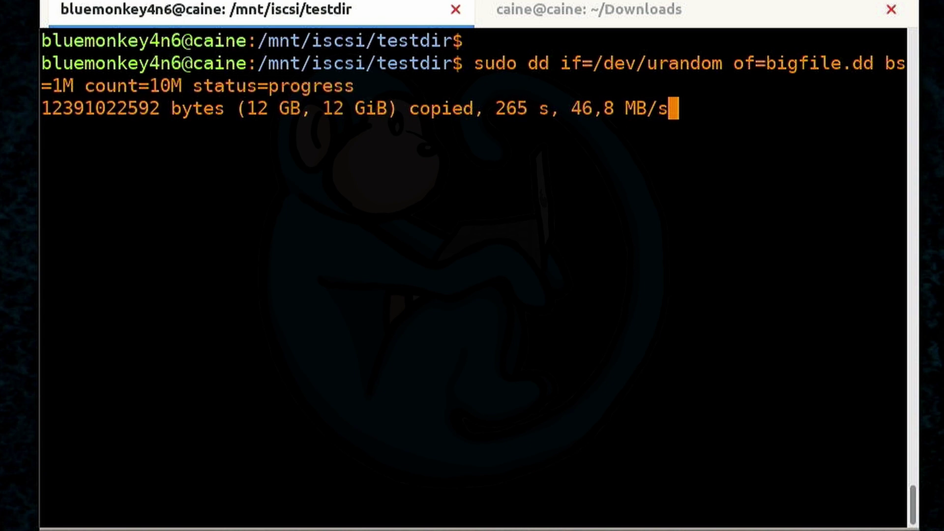
key(ctrl+c)
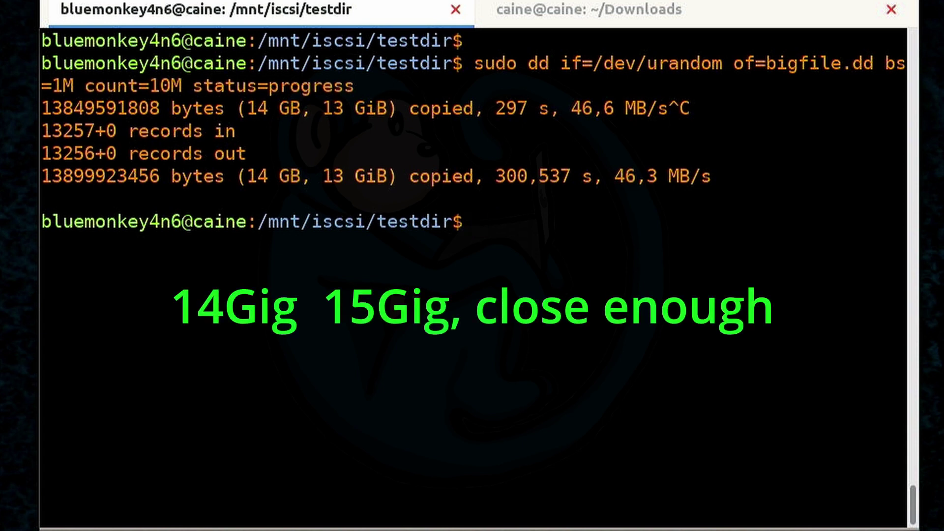
Confirm bigfile.dd is 13G and the volume 14G used with ls -lh; df -h, then return home
text(ls -lh)
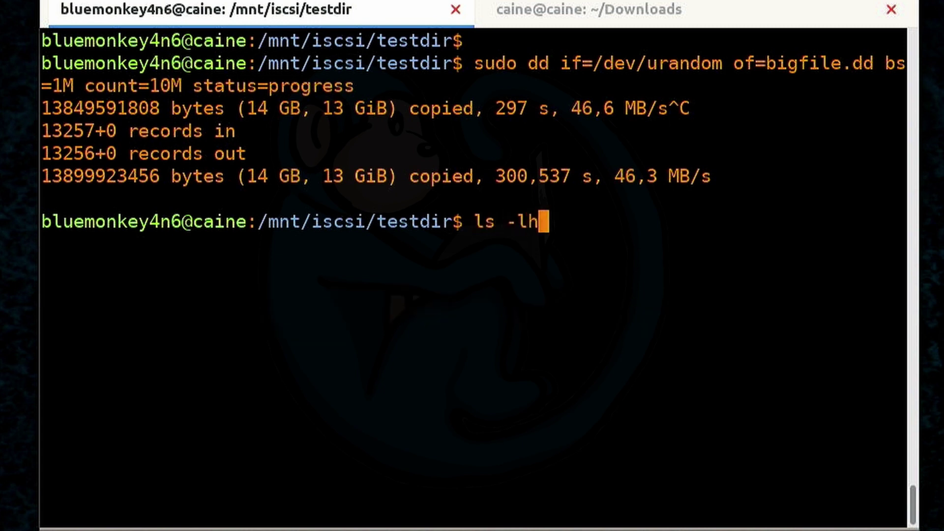
text(; )
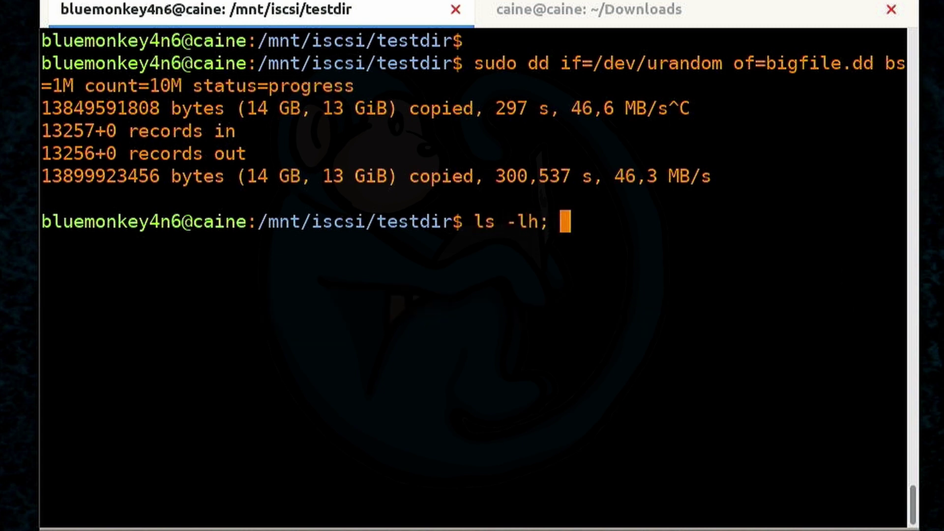
text(df -h .)
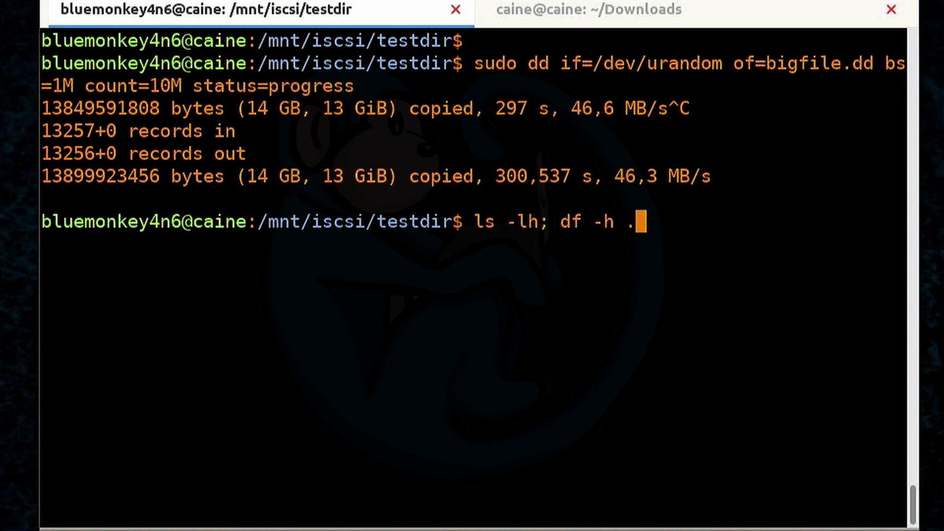
key(Return)
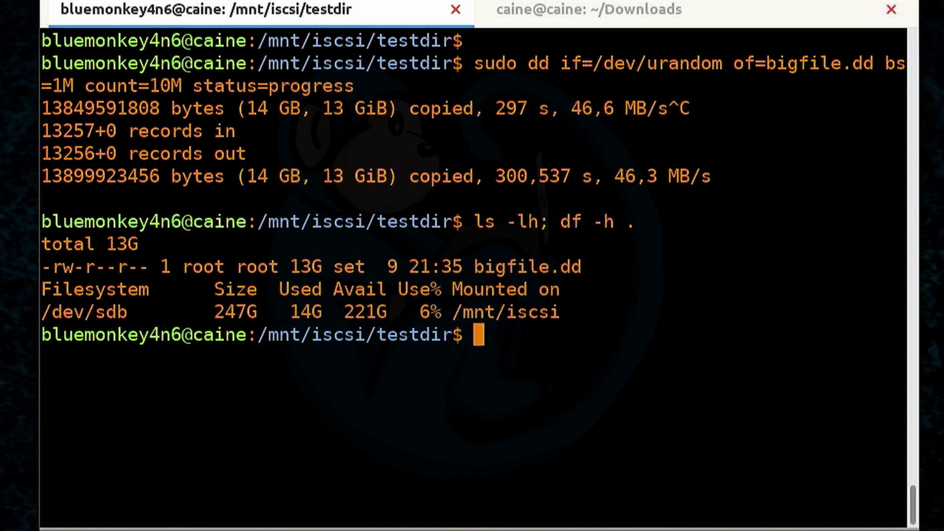
text(cd)
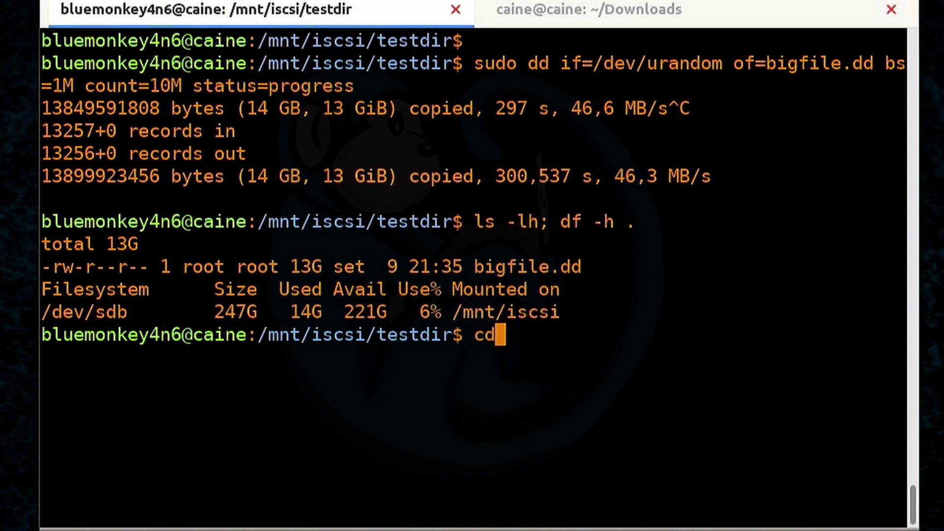
key(Return)
Unmount the iSCSI volume at /mnt/iscsi
text(u)
key(BackSpace)
text(sudo um)
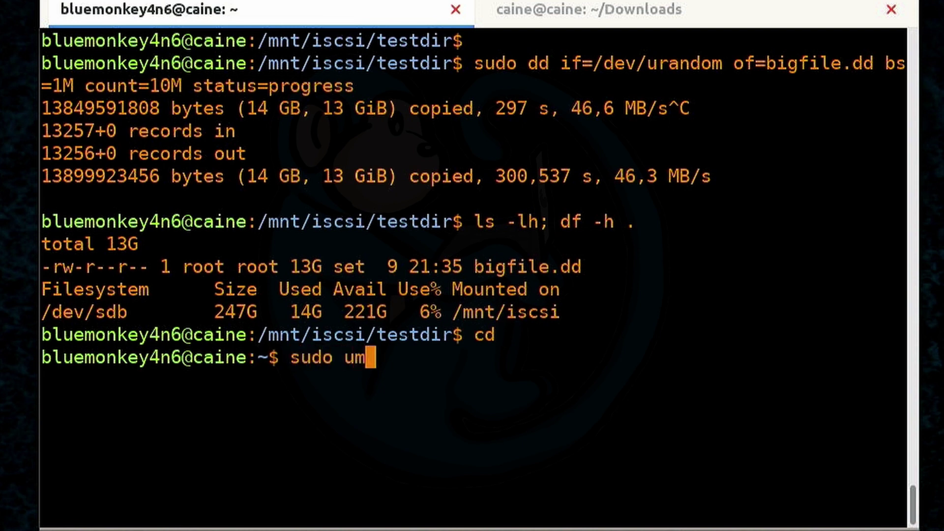
text(ount /)
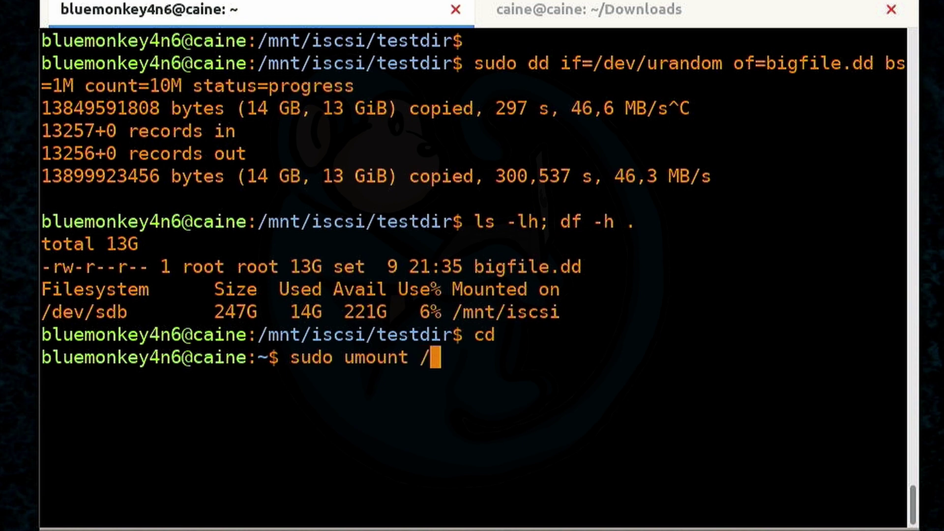
text(mnt/iscsi)
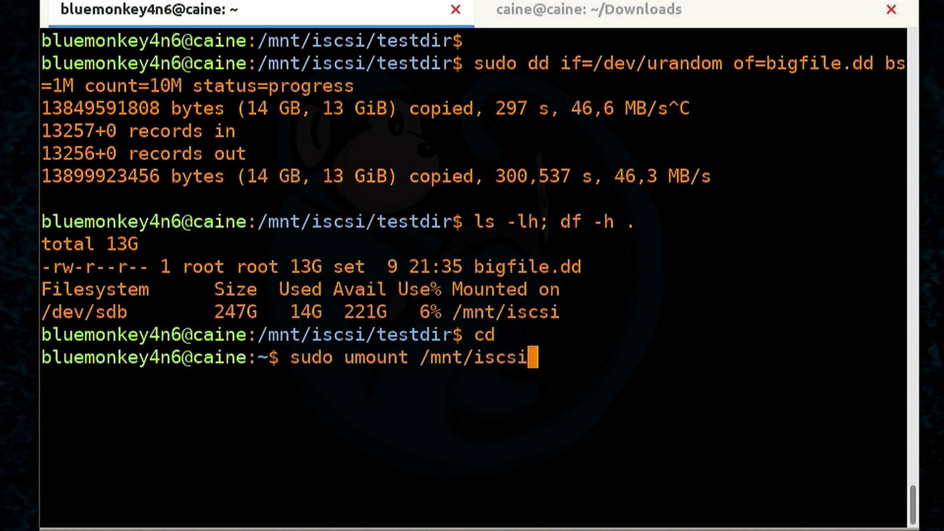
key(Return)
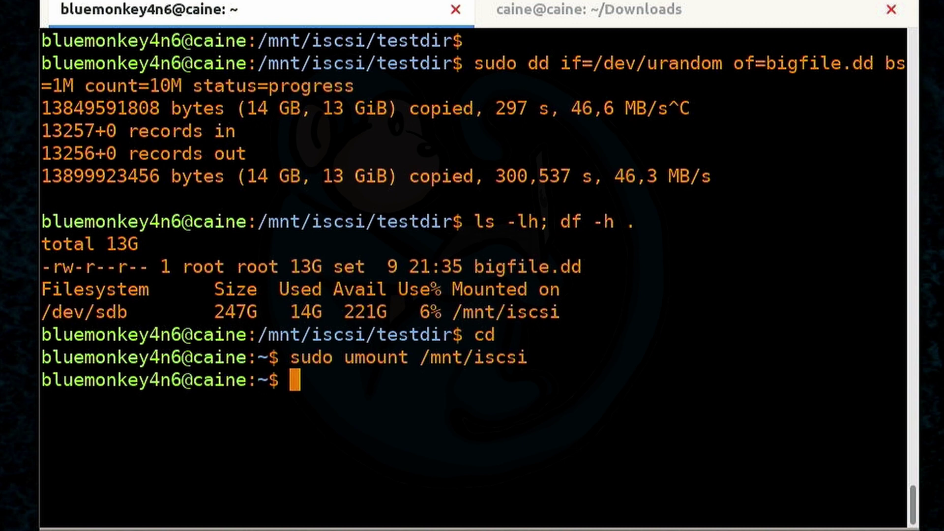
Log out of the QNAP iSCSI target by editing the recalled iscsiadm login command, then verify with lsblk
key(ctrl+r)
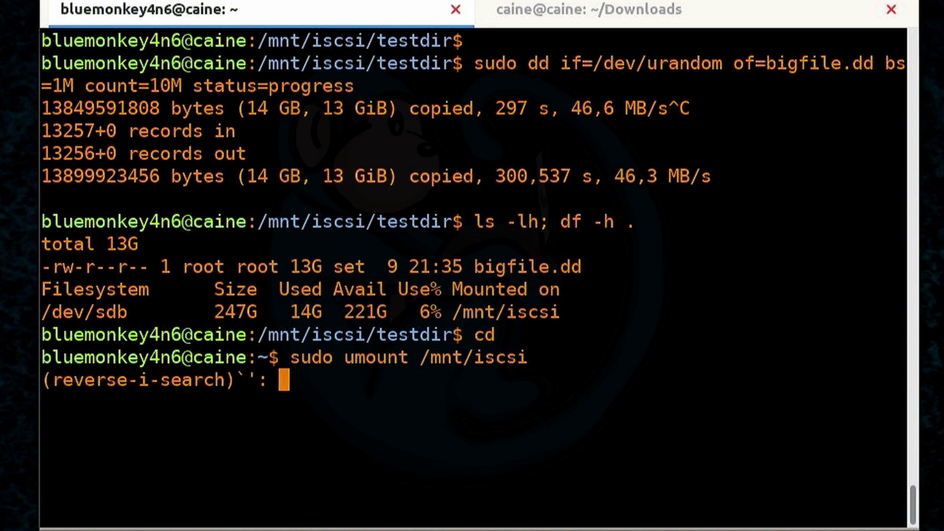
text(sc)
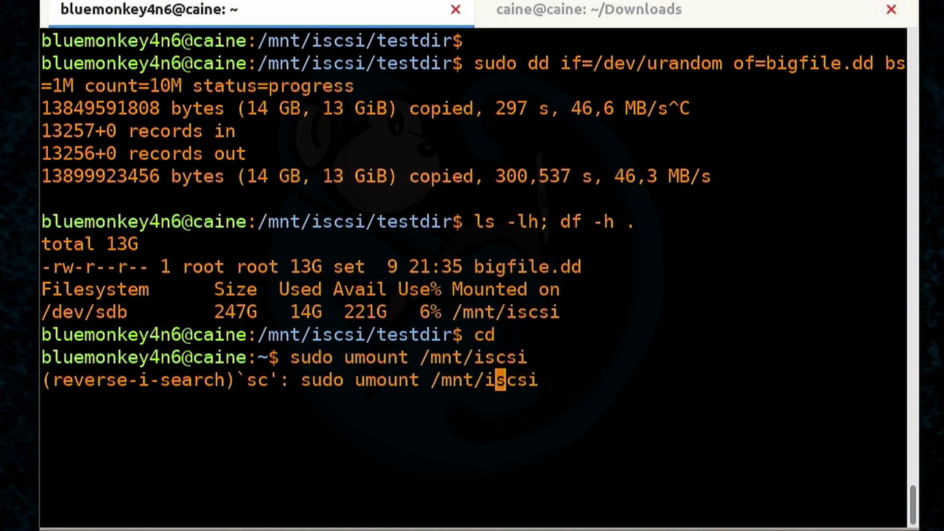
text(siadm)
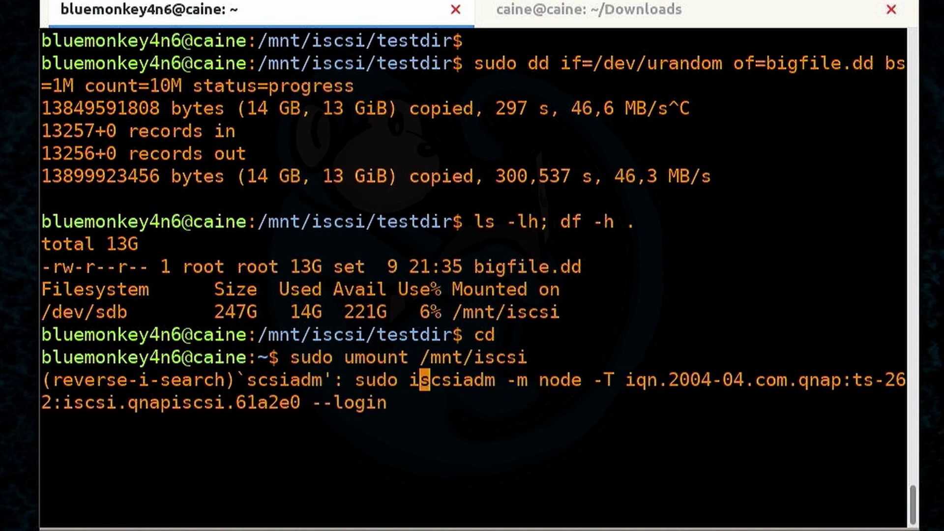
key(End)
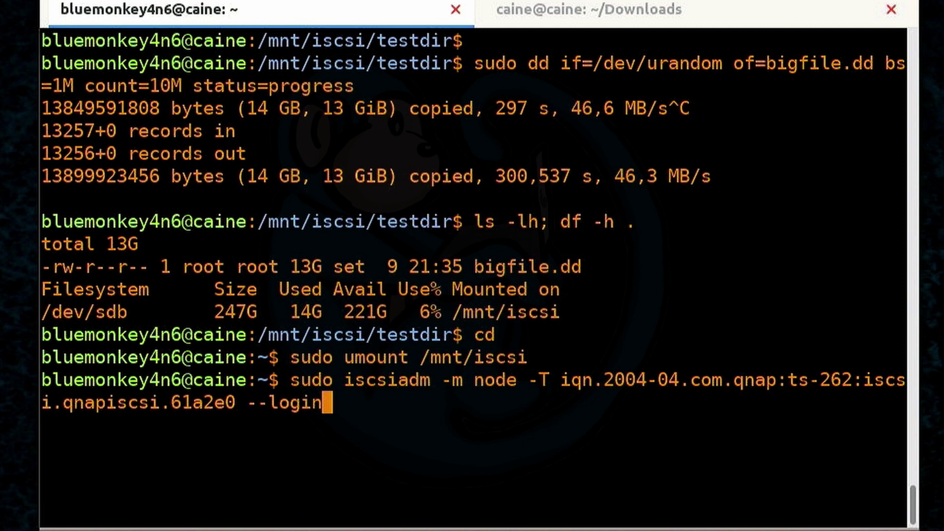
key(BackSpace)
key(BackSpace)
key(BackSpace)
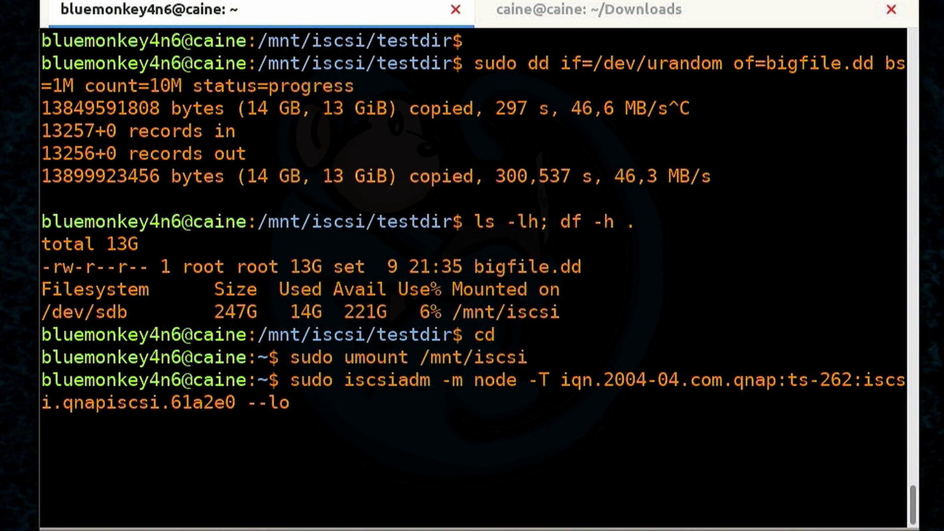
text(gout)
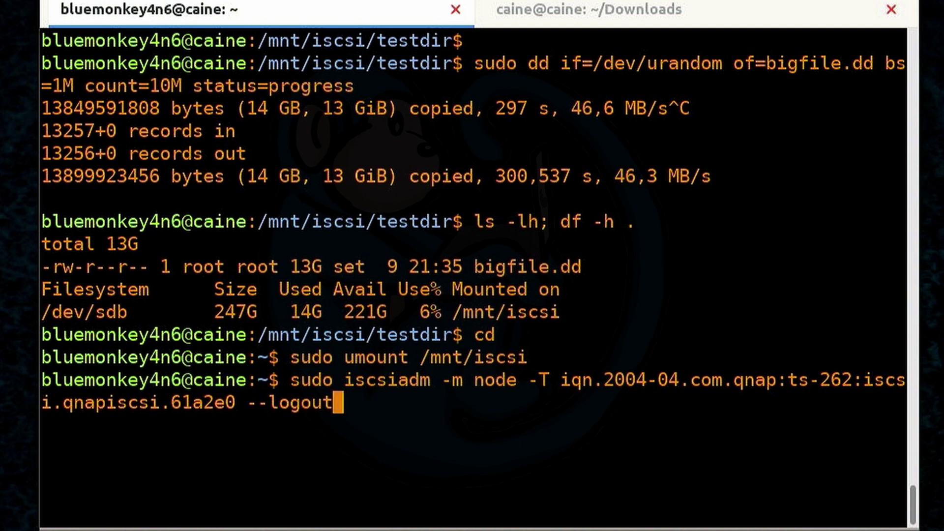
key(Return)
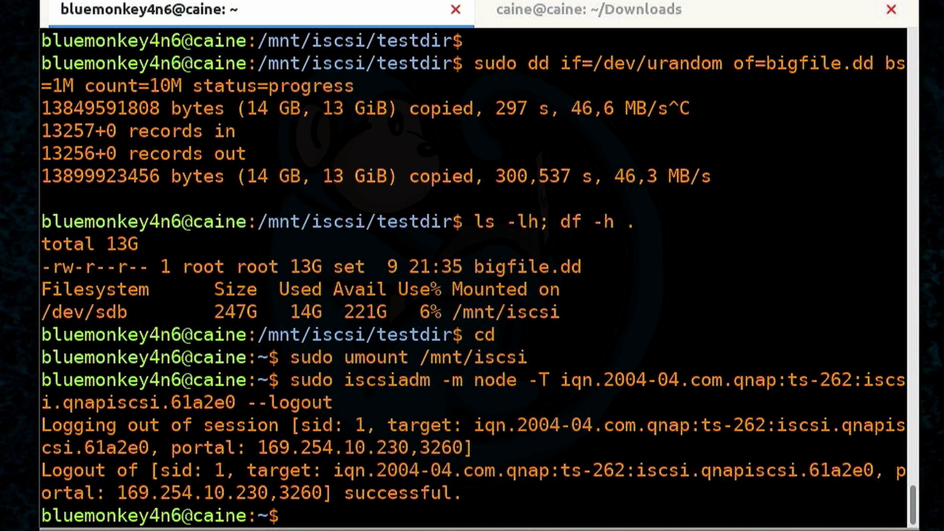
text(lsblk)
key(Return)
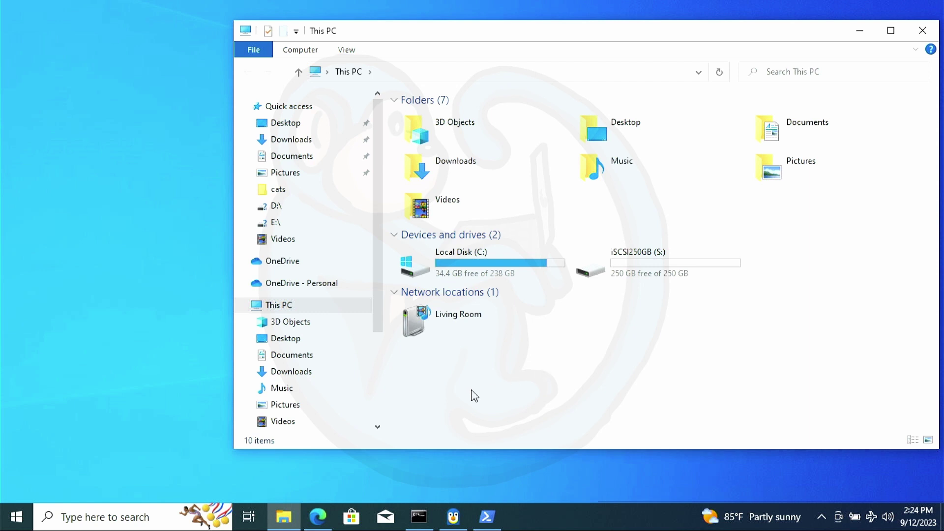
Launch FTK Imager with administrator rights
click(126, 510)
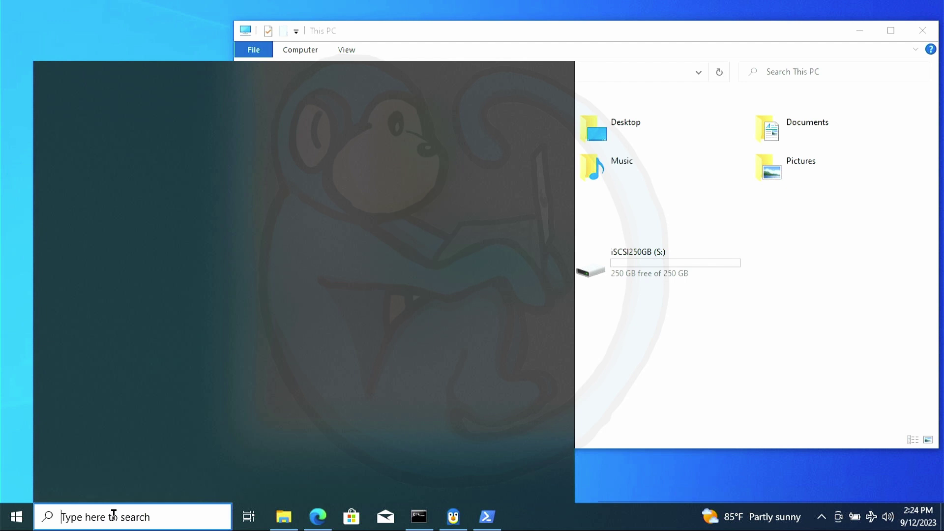
text(ftk)
click(356, 269)
click(435, 353)
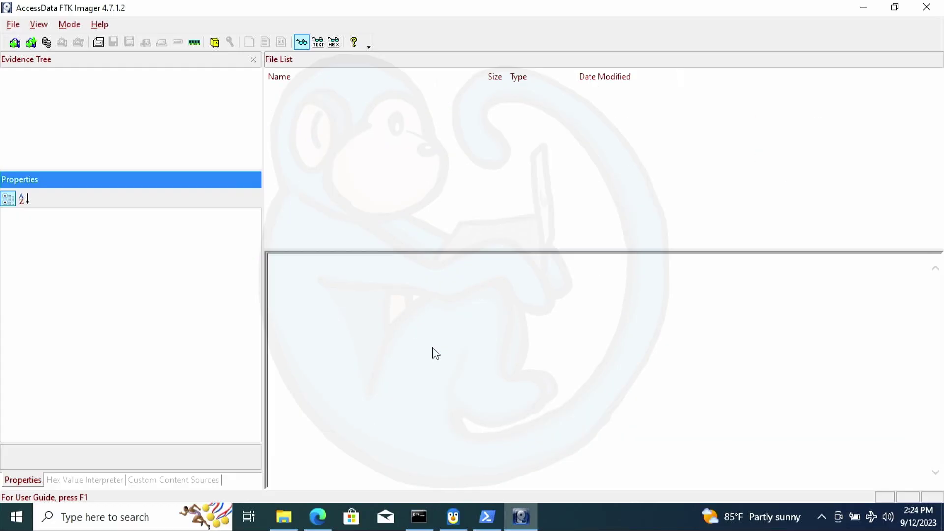
Start a disk image from a physical drive, selecting PHYSICALDRIVE1 (QNAP iSCSI Storage) as source
click(98, 42)
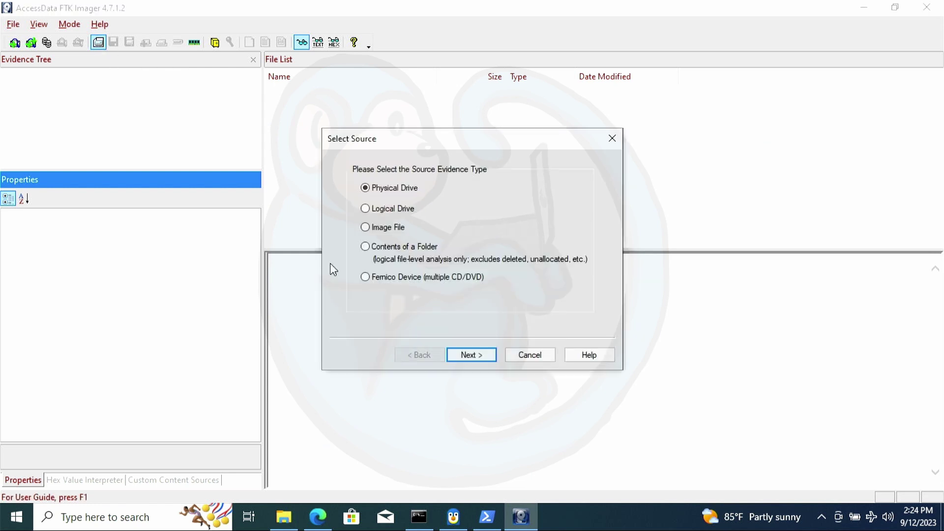
click(490, 354)
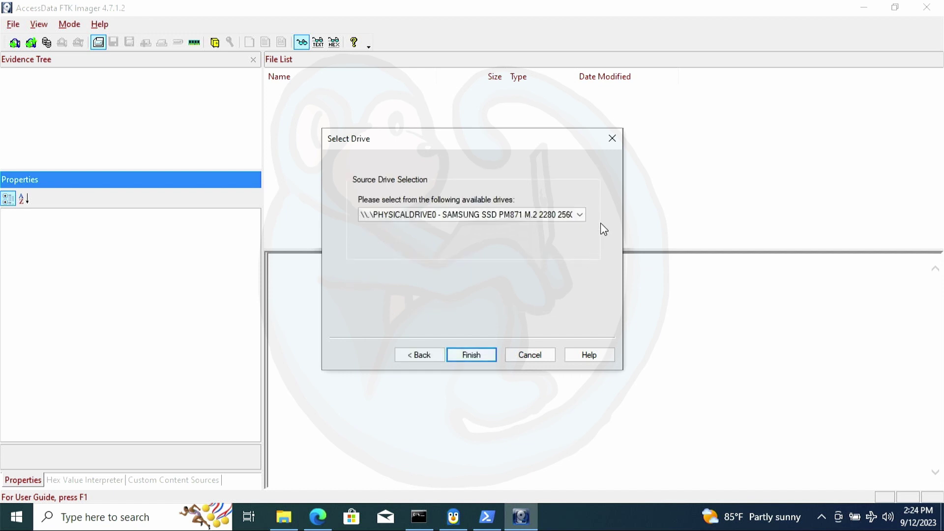
click(581, 215)
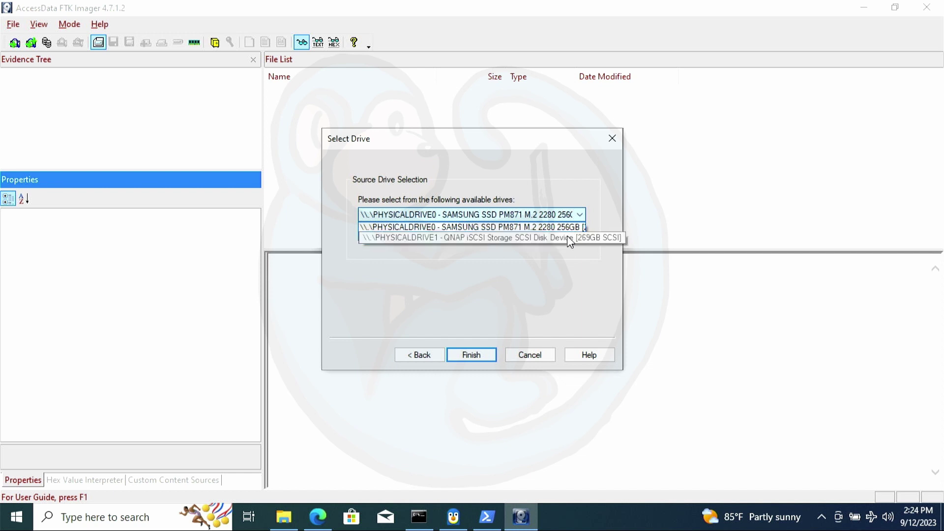
click(429, 238)
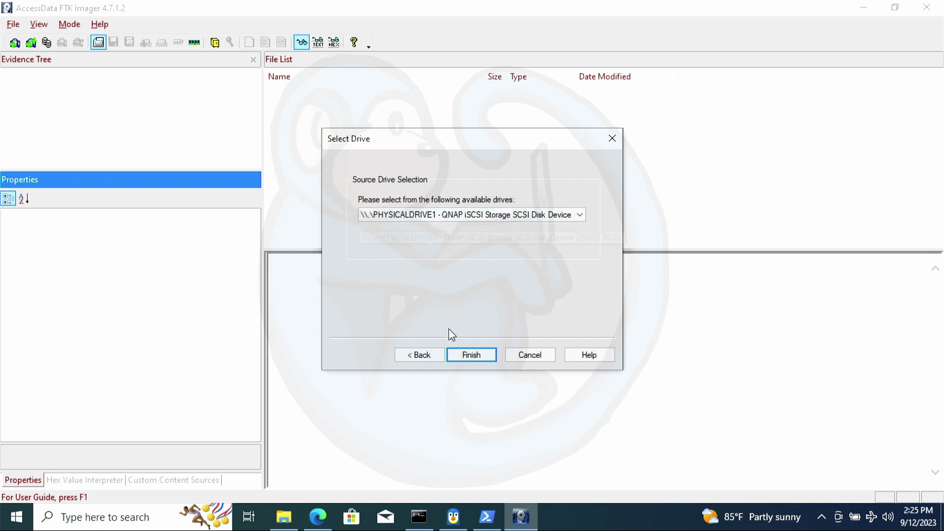
Confirm the source drive and add an E01 image destination
click(466, 354)
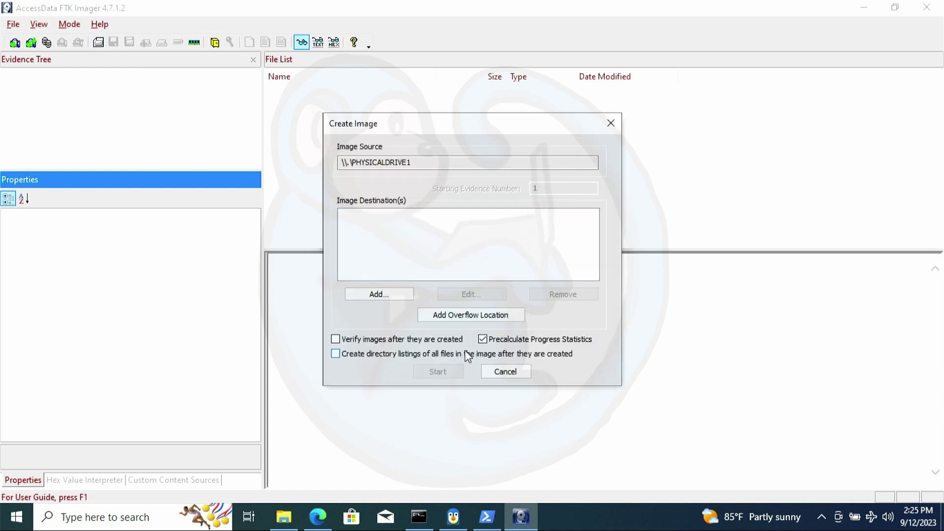
click(392, 295)
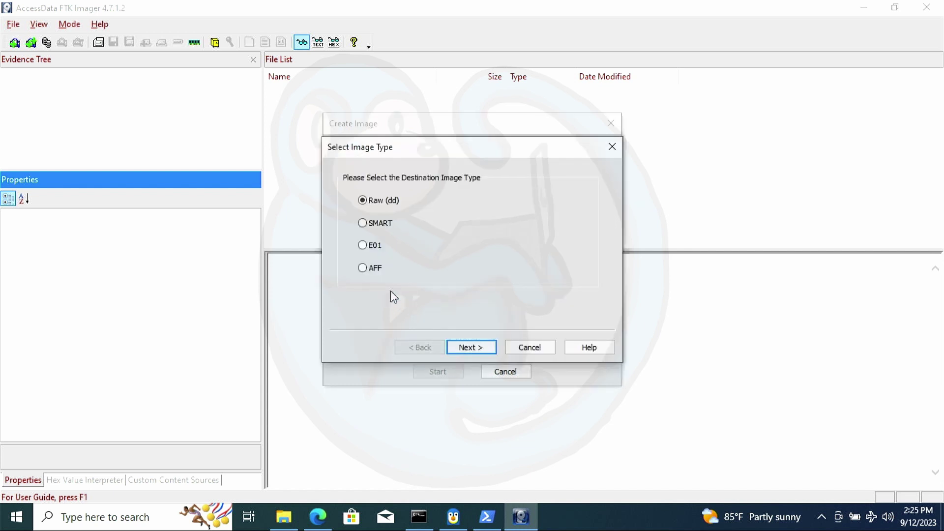
click(372, 248)
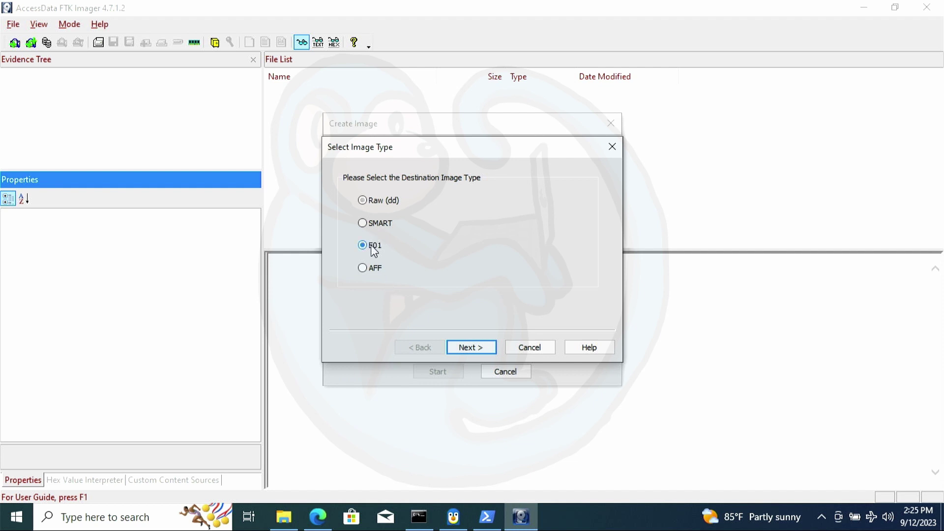
click(481, 344)
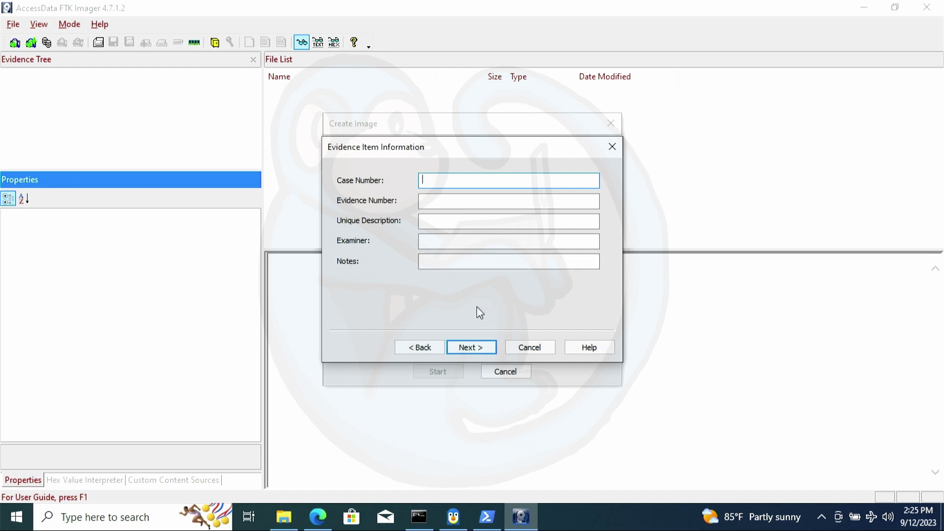
Enter case number BM-86753, evidence number BME23054 and description 'QNAP iSCSI volume (250GB)'
text(BM-86753)
click(446, 203)
text(BME)
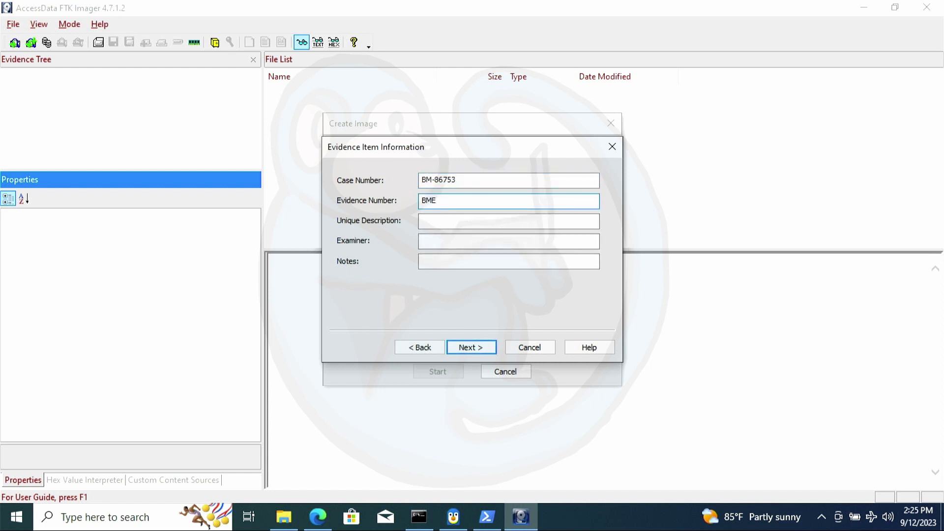
text(23054)
click(459, 222)
text(QNAP iSCSI volume (250GB))
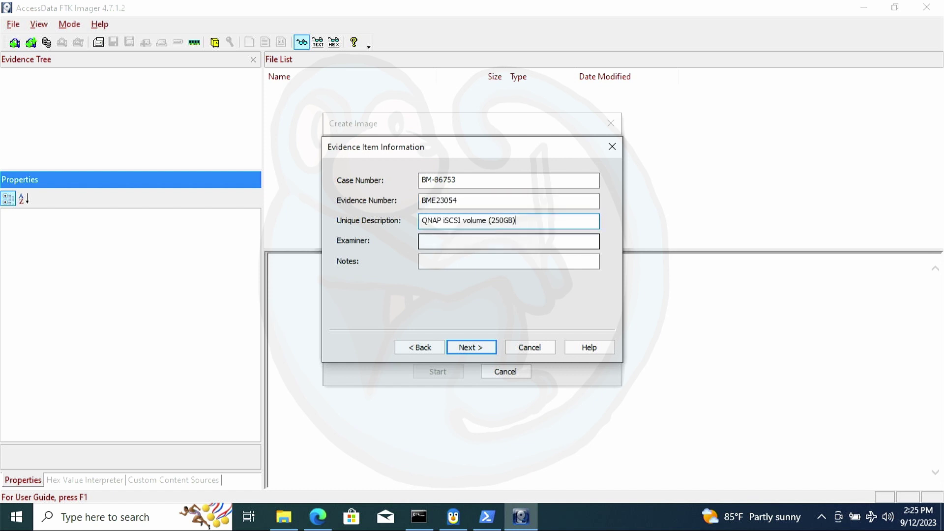
key(Tab)
Enter the examiner's name and choose the Desktop as the image destination folder
click(473, 347)
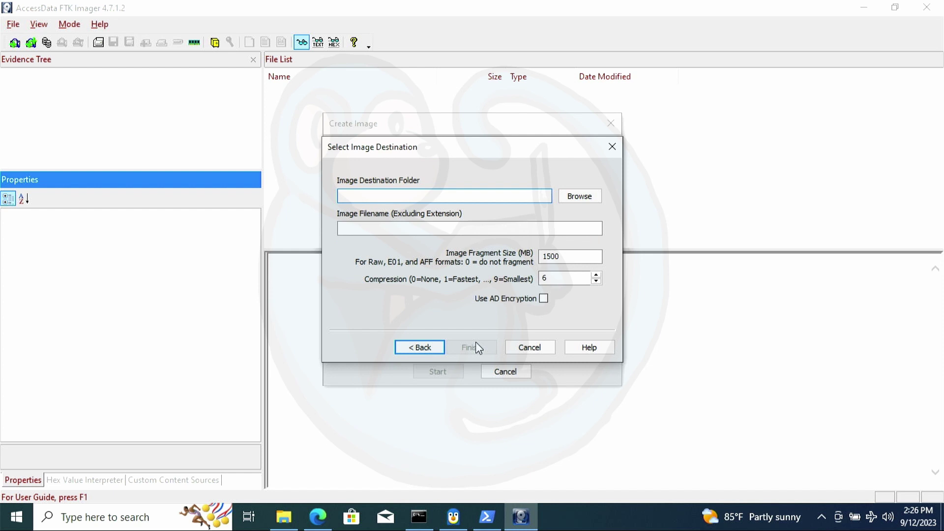
click(583, 196)
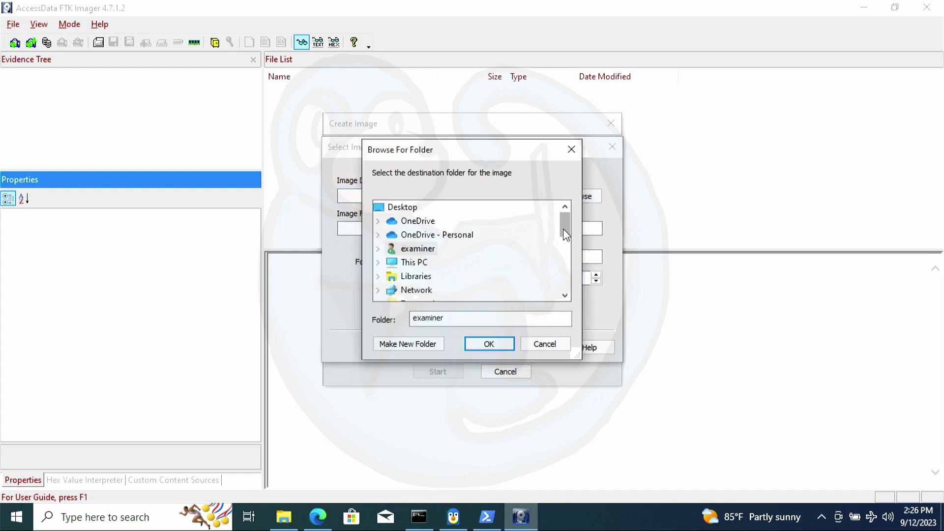
drag(565, 228, 566, 221)
click(400, 207)
click(476, 344)
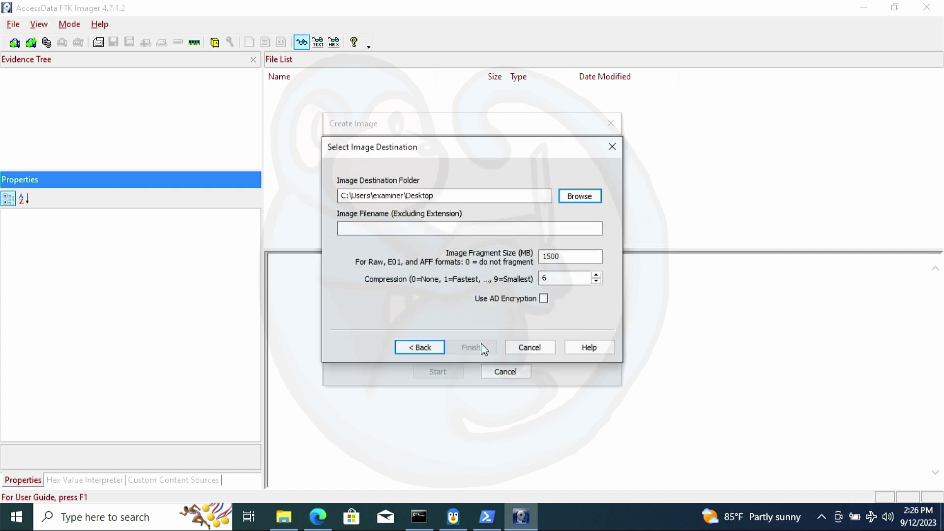
Name the image QNAP250 with 2000 MB fragments and enable verification after creation
click(420, 227)
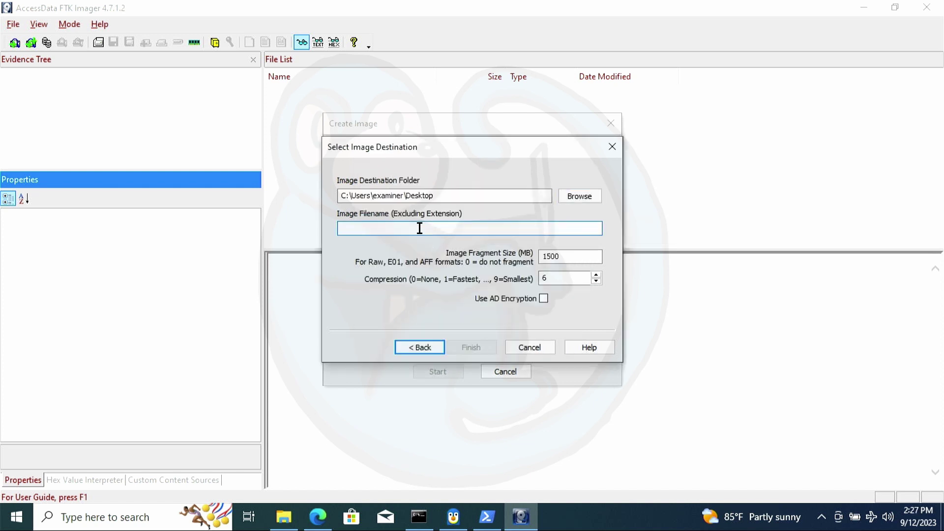
text(QNAP250)
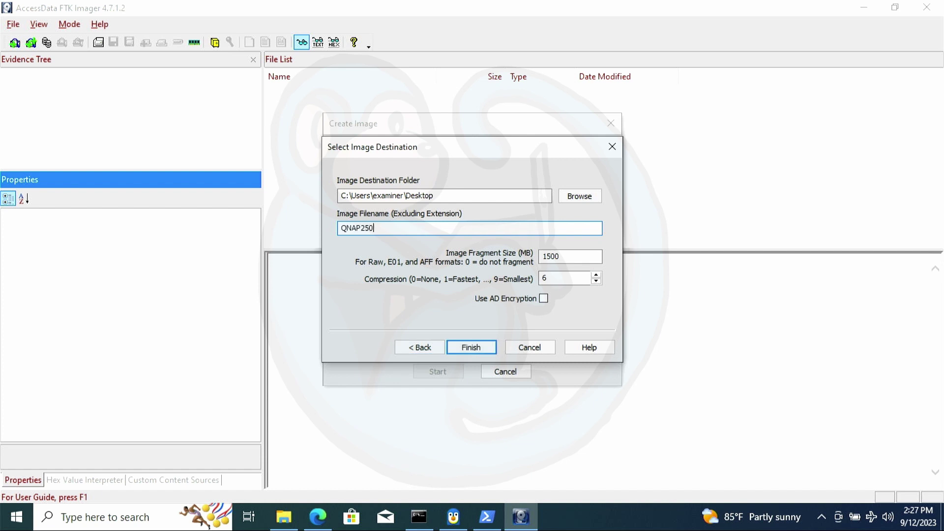
double_click(552, 257)
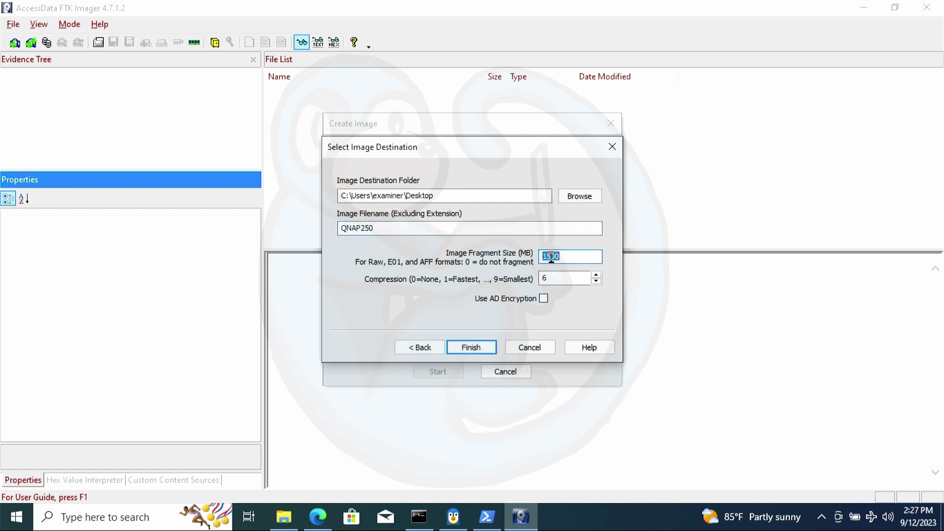
text(2000)
click(470, 347)
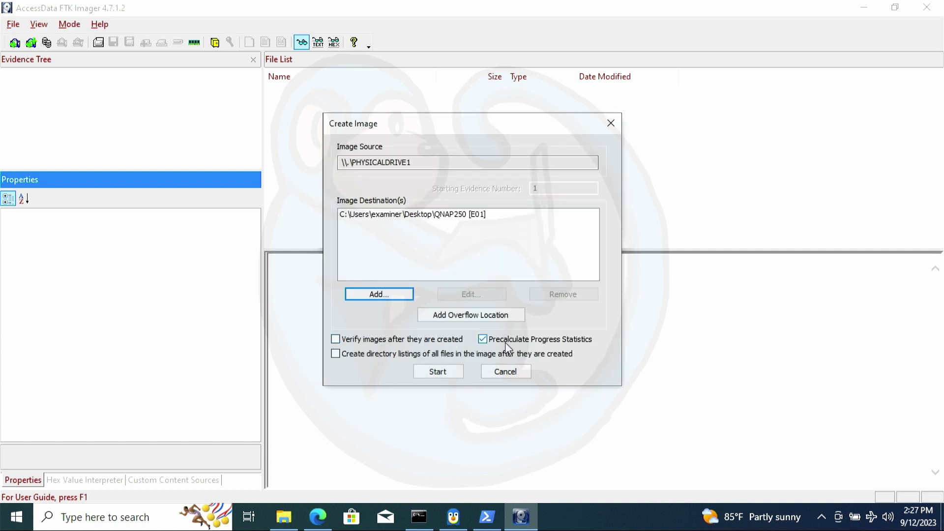
click(432, 345)
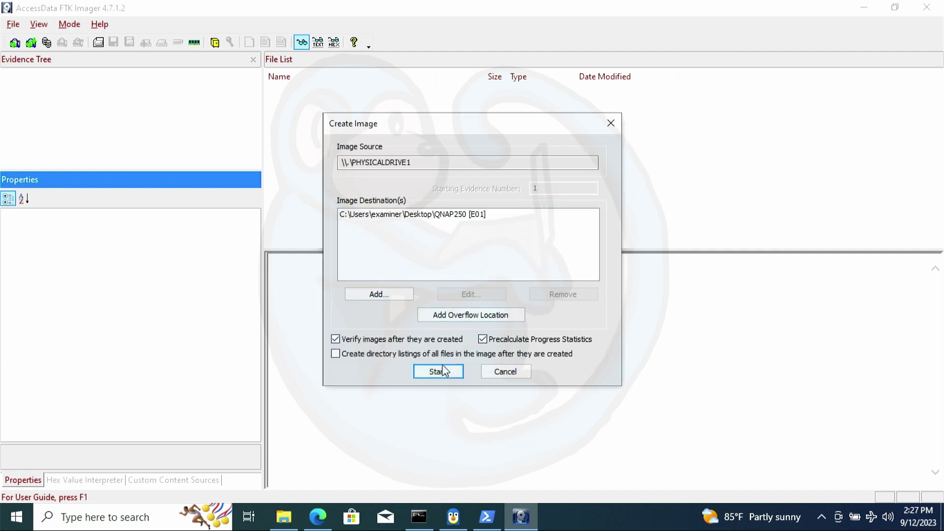
Create and verify the QNAP250 image with matching MD5 and SHA1 hashes, then open File Explorer
click(441, 370)
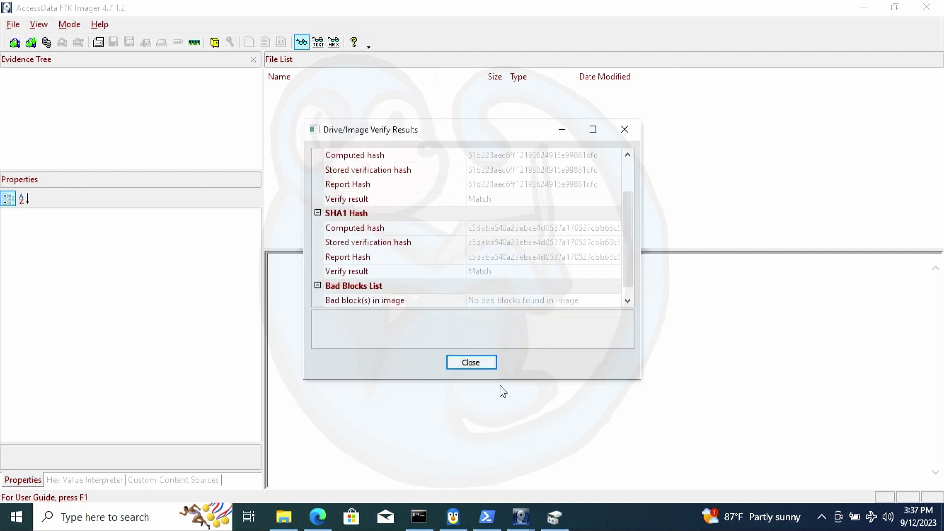
click(477, 365)
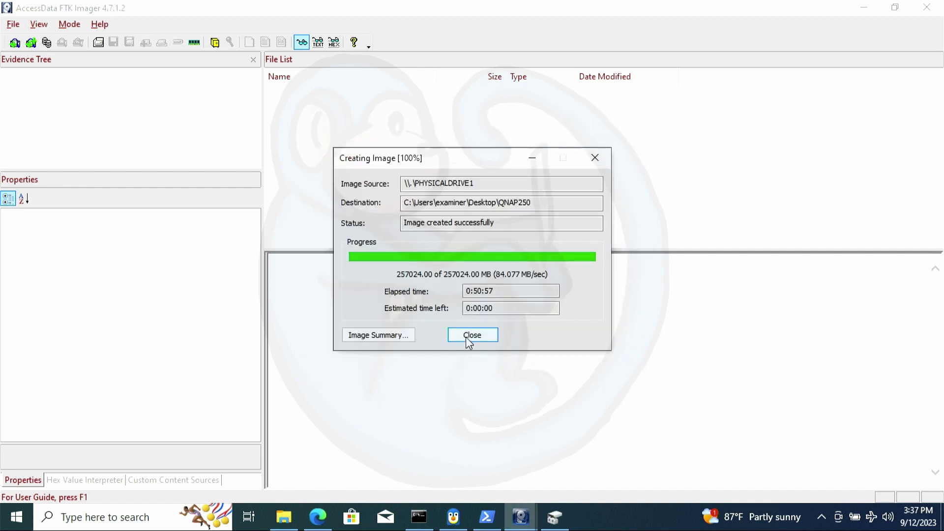
click(472, 336)
click(285, 526)
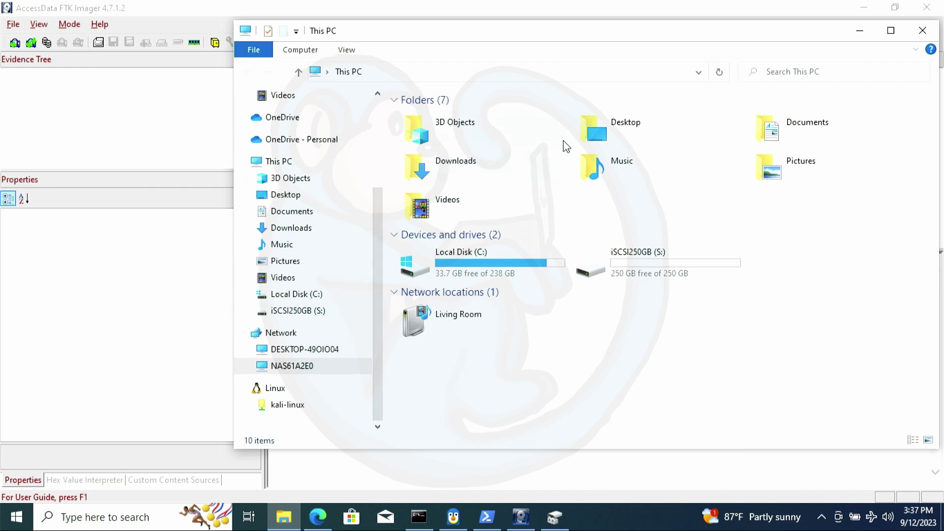
Open QNAP250.E01.txt from the Desktop in Notepad++, enlarge its window and scroll through the log
double_click(614, 130)
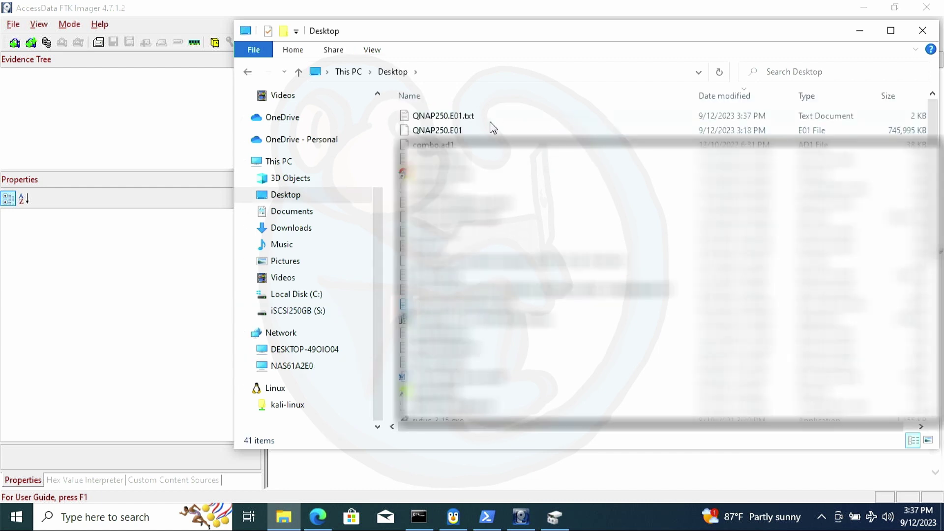
double_click(481, 119)
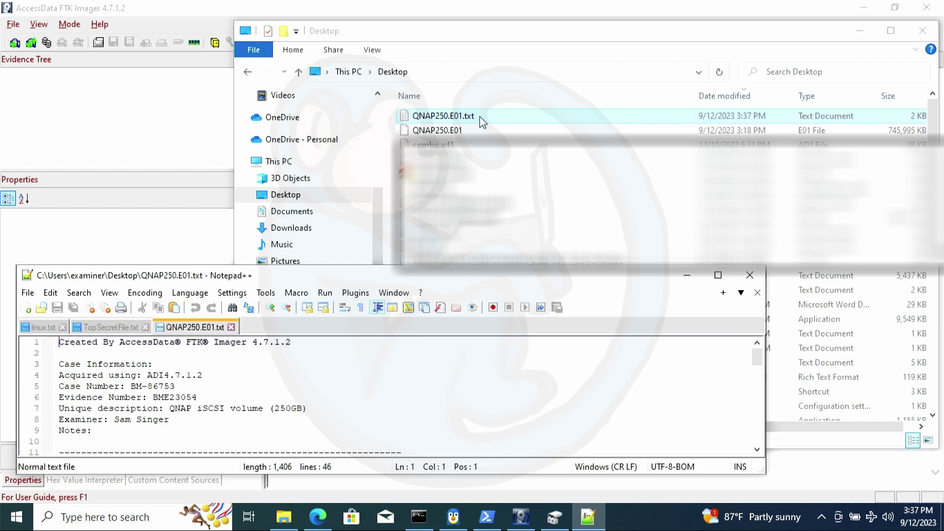
drag(345, 266, 358, 40)
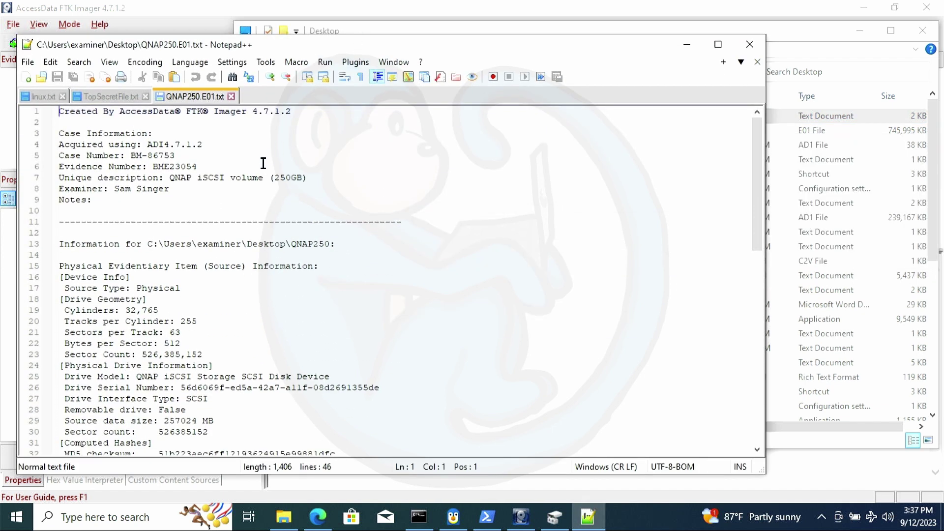
drag(754, 158, 751, 235)
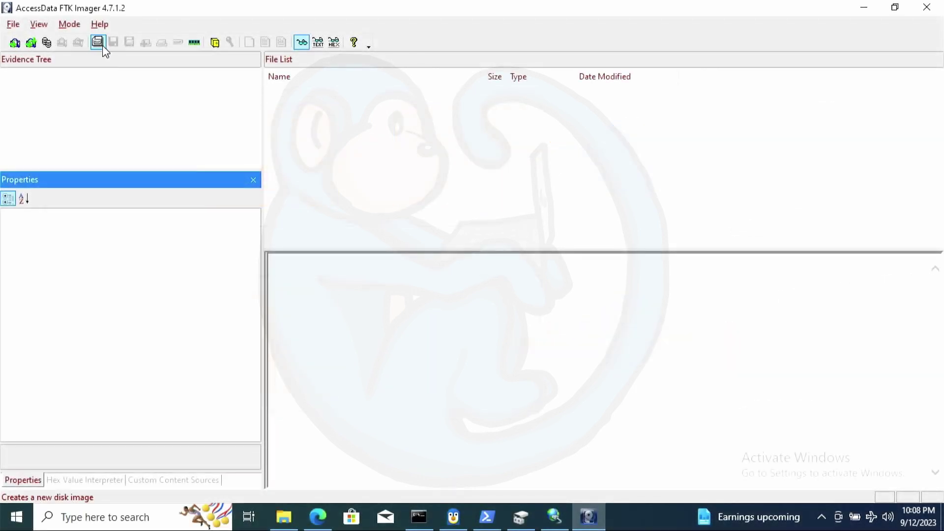
Start a new disk image, inspect the Physical Drive list, then return to the source type choice
click(99, 42)
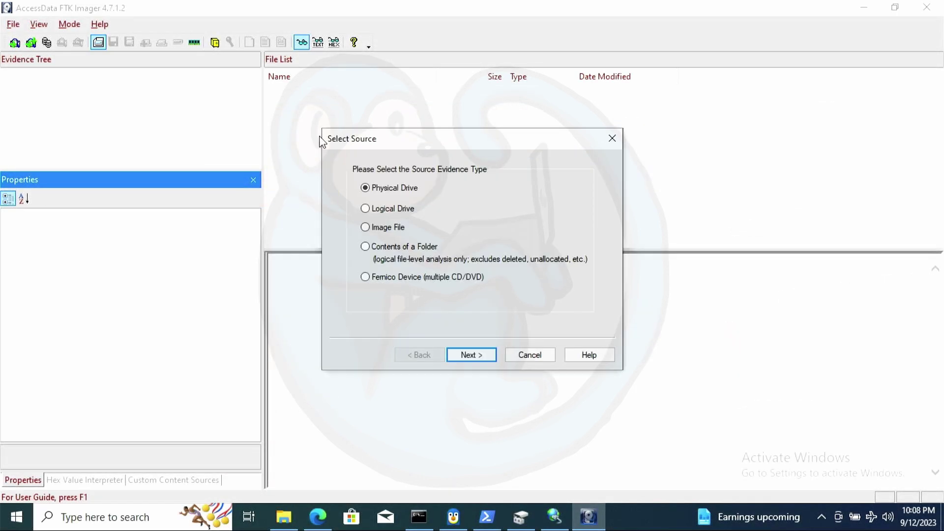
click(478, 350)
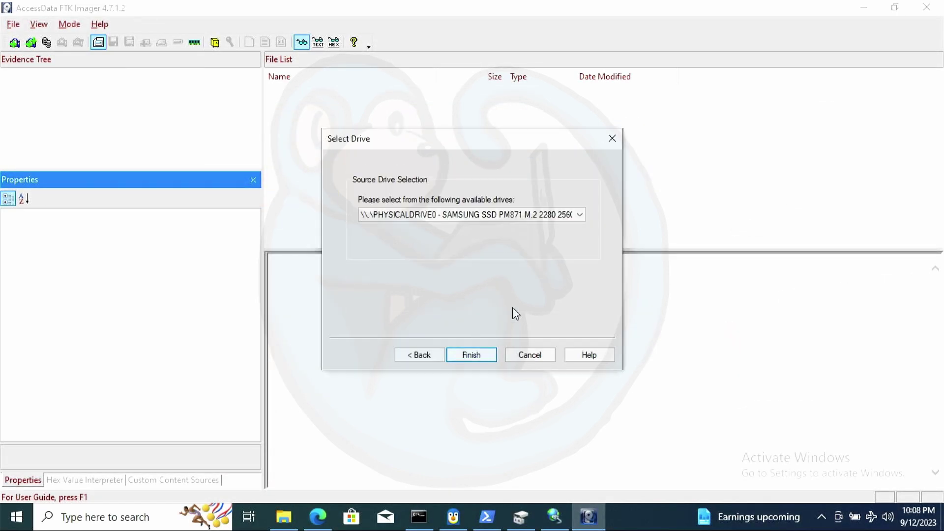
click(580, 217)
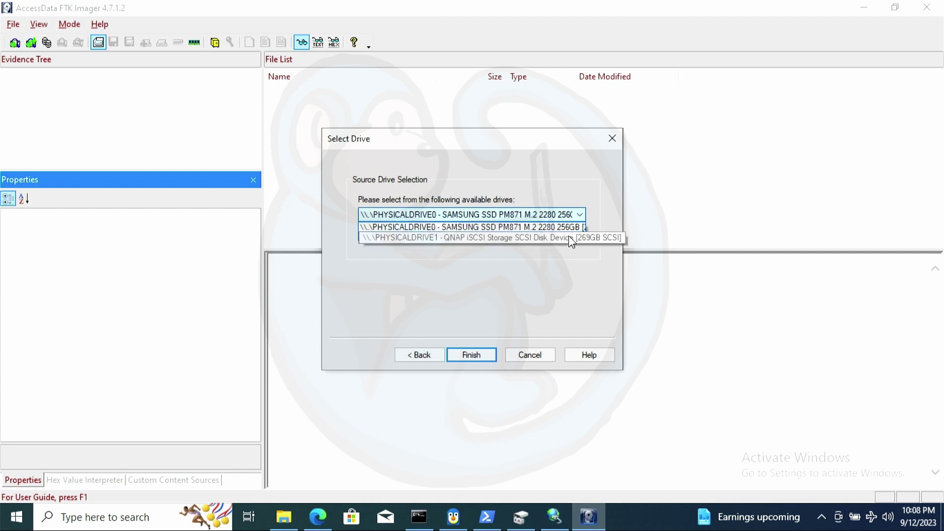
click(411, 358)
click(410, 359)
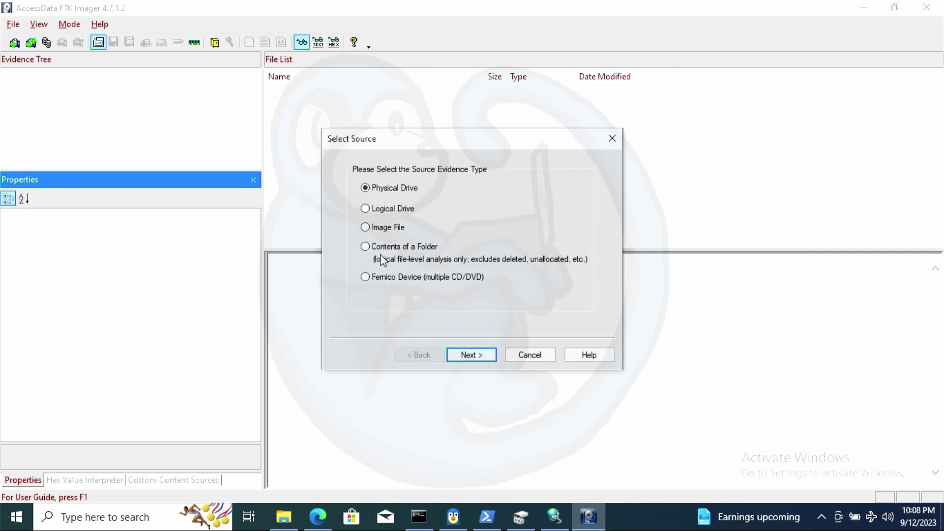
Switch the source to Logical Drive and confirm only C:\ - [NTFS] is listed
click(381, 208)
click(474, 353)
click(574, 215)
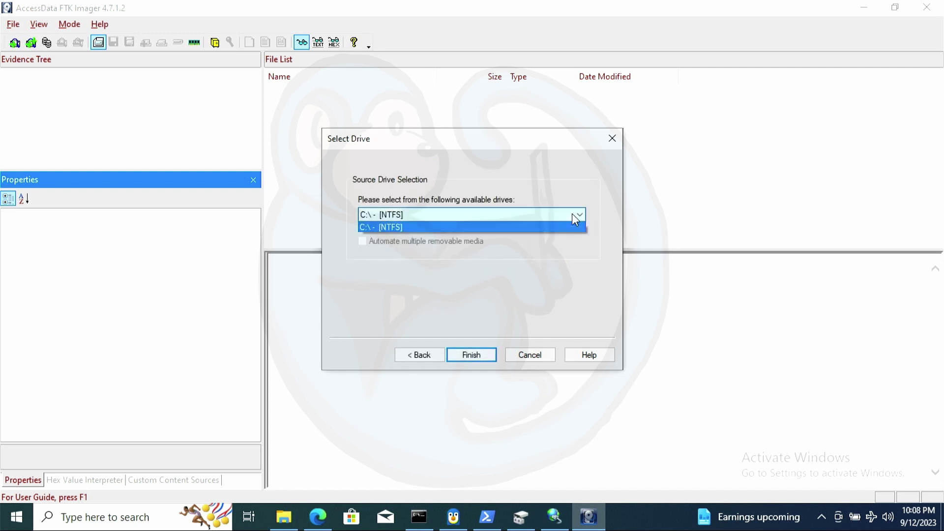
click(544, 241)
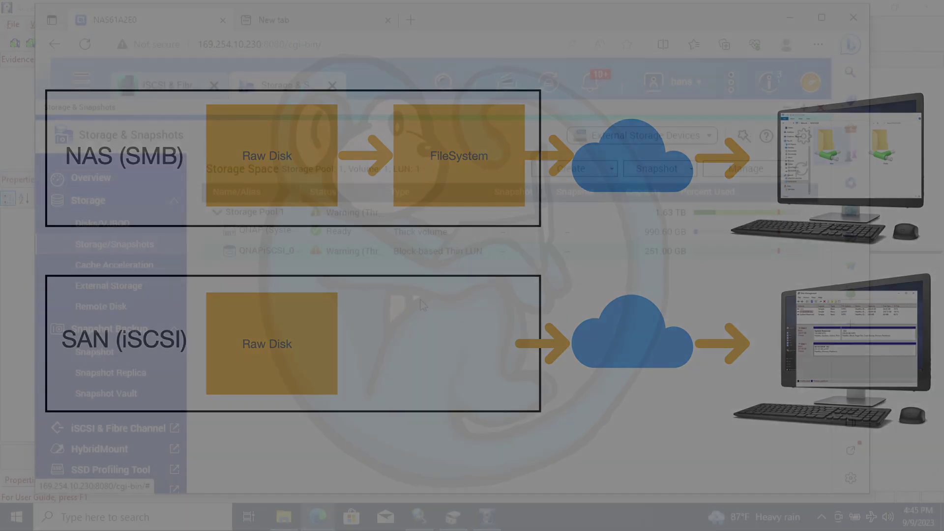